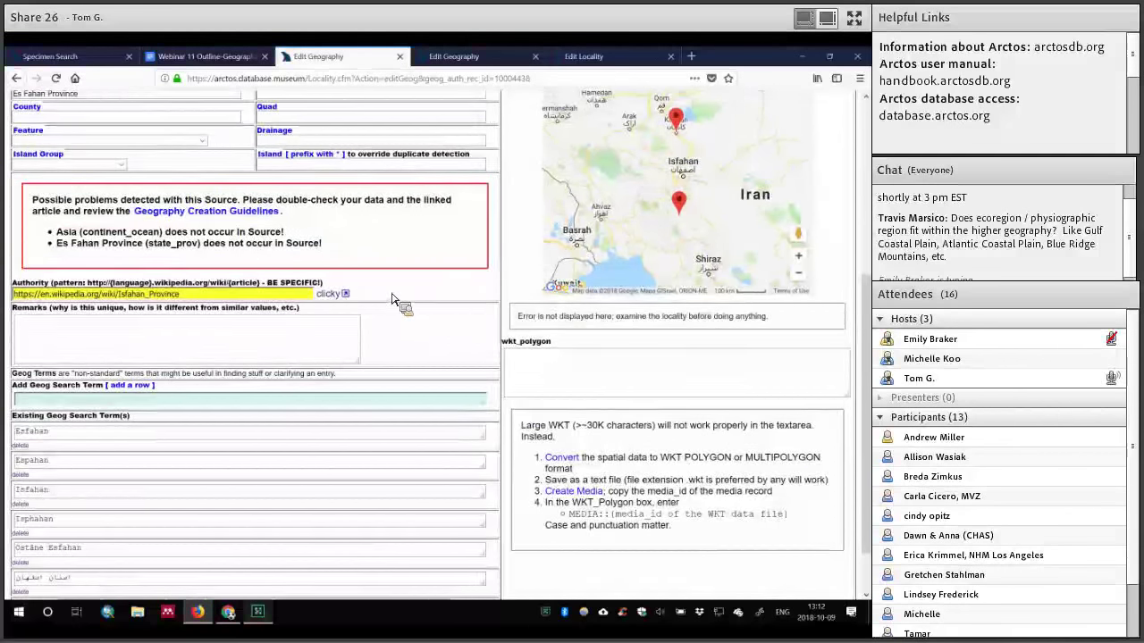
# - Check the Wikipedia article cited as the authority for Es Fahan Province, including its Geography section, and return to the geography record
pyautogui.scroll(3, 395, 300)
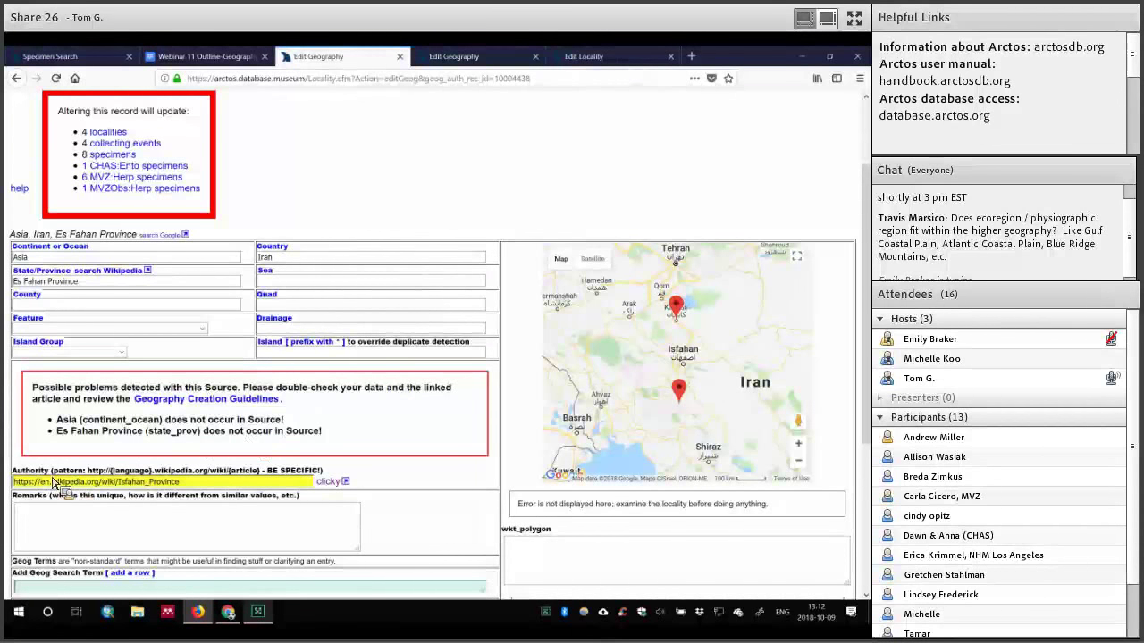
pyautogui.moveTo(78, 471); pyautogui.dragTo(336, 488)
pyautogui.click(336, 487)
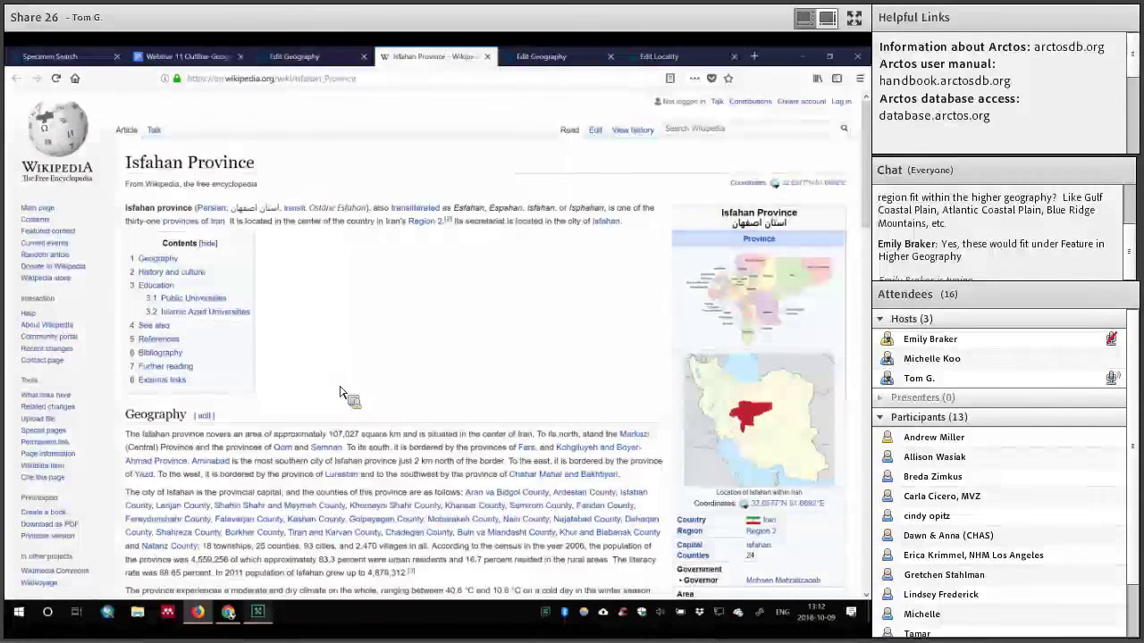
pyautogui.scroll(-3, 327, 408)
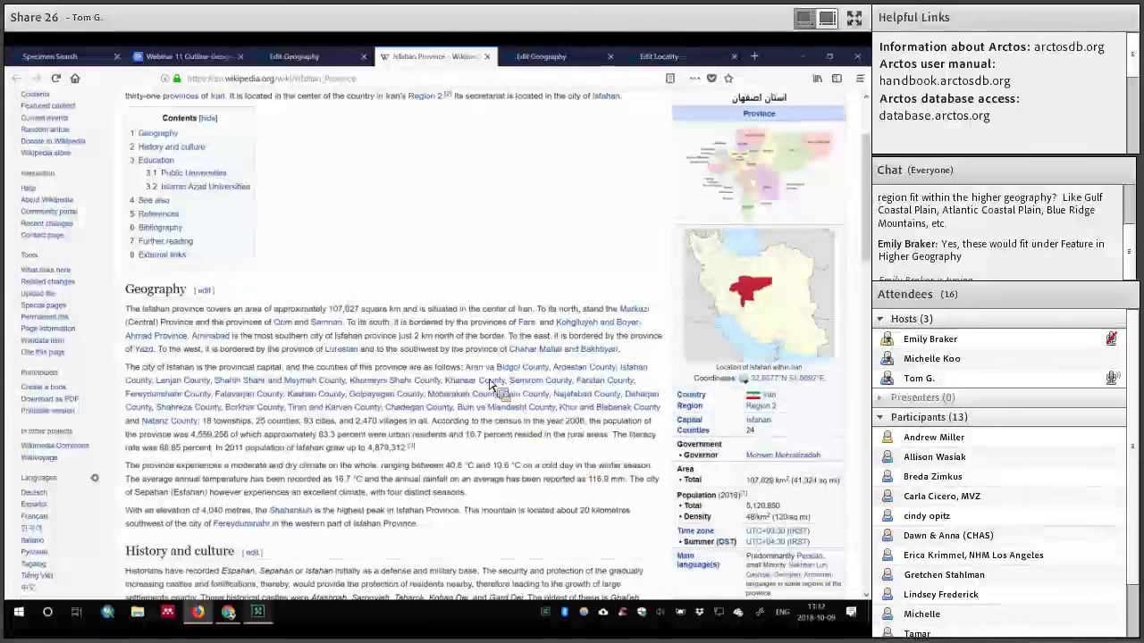
pyautogui.scroll(5, 294, 115)
pyautogui.click(295, 57)
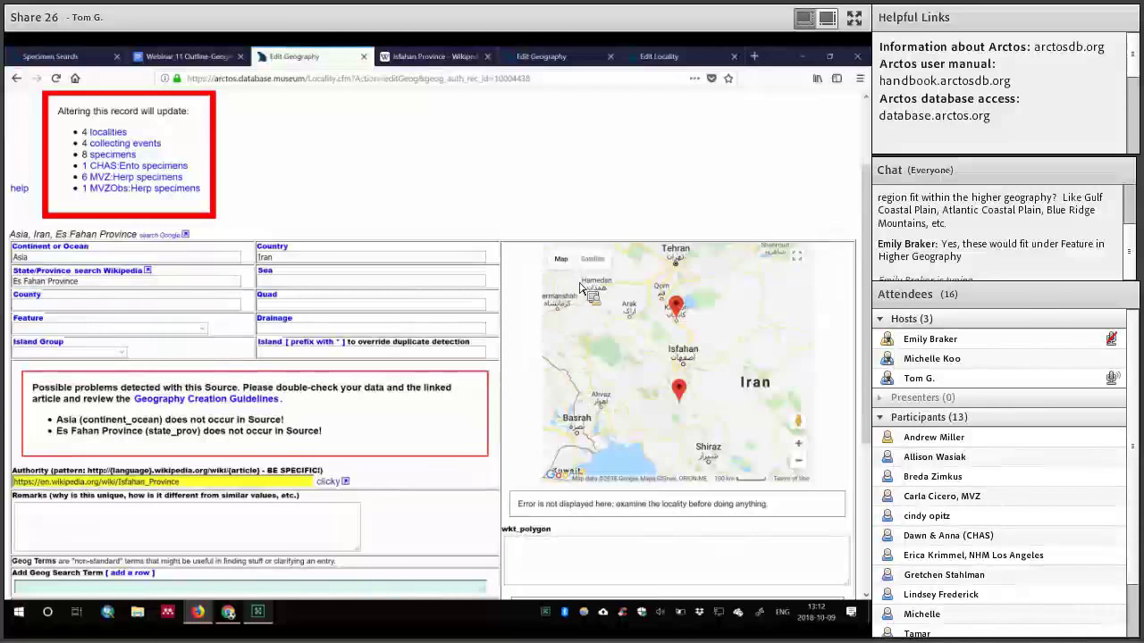
# - Open the specimen results for the marker south of Isfahan on the record's map, and close them again
pyautogui.scroll(3, 429, 411)
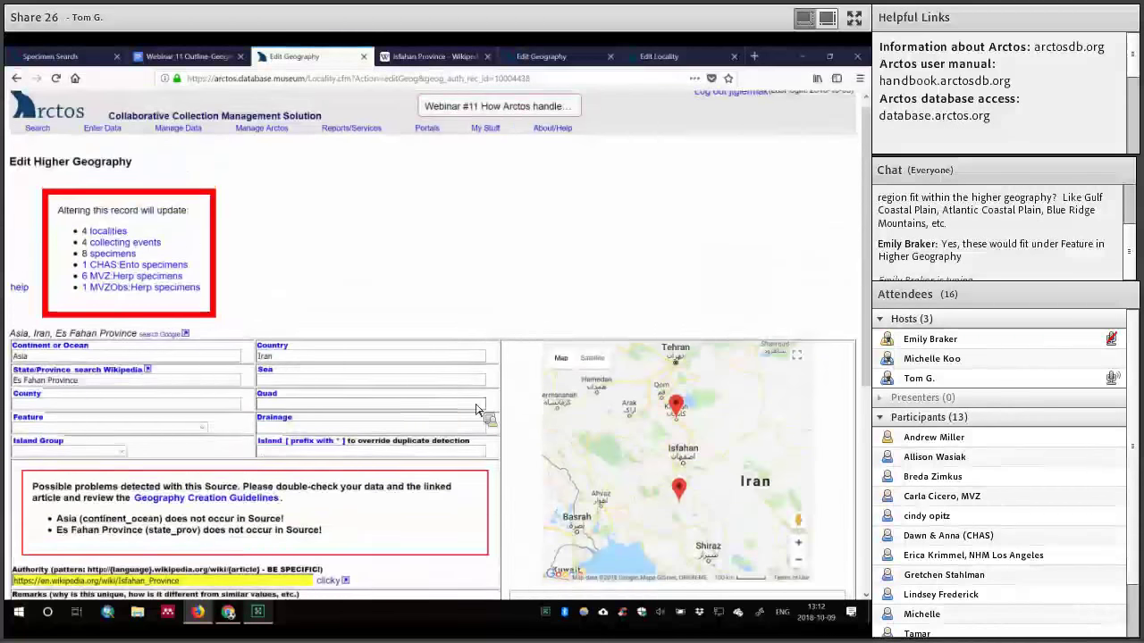
pyautogui.scroll(-3, 539, 346)
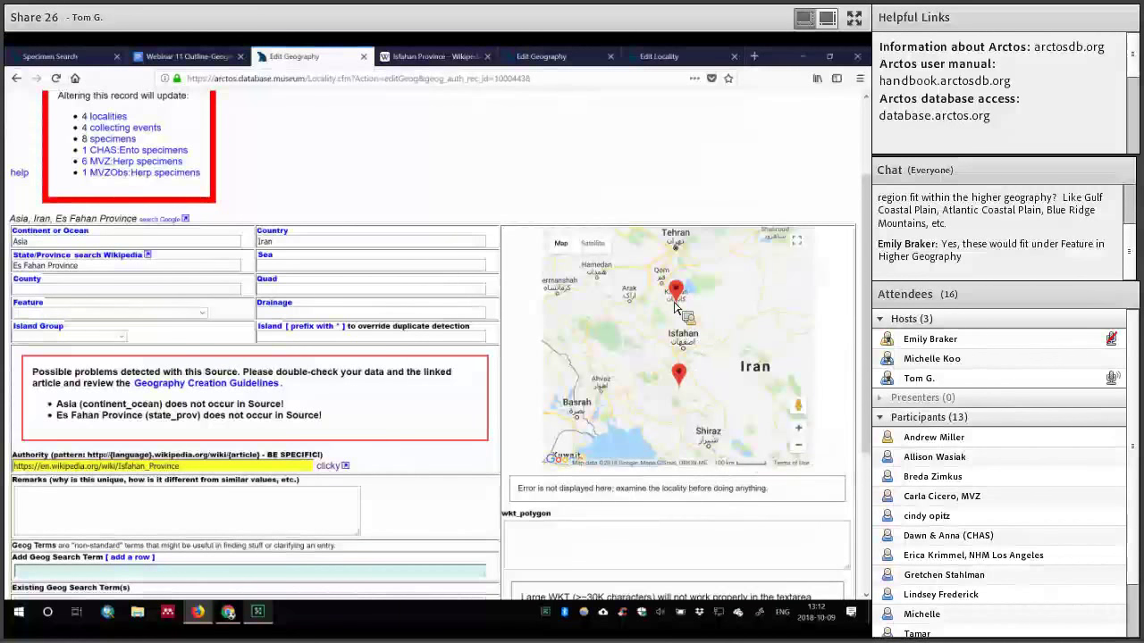
pyautogui.moveTo(682, 380)
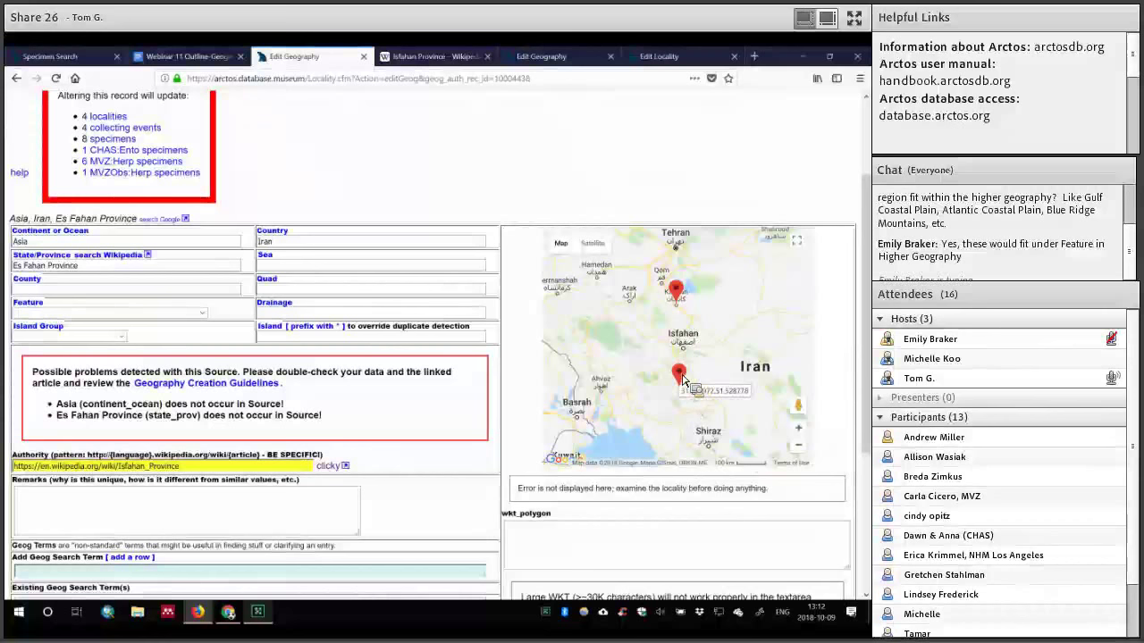
pyautogui.click(680, 376)
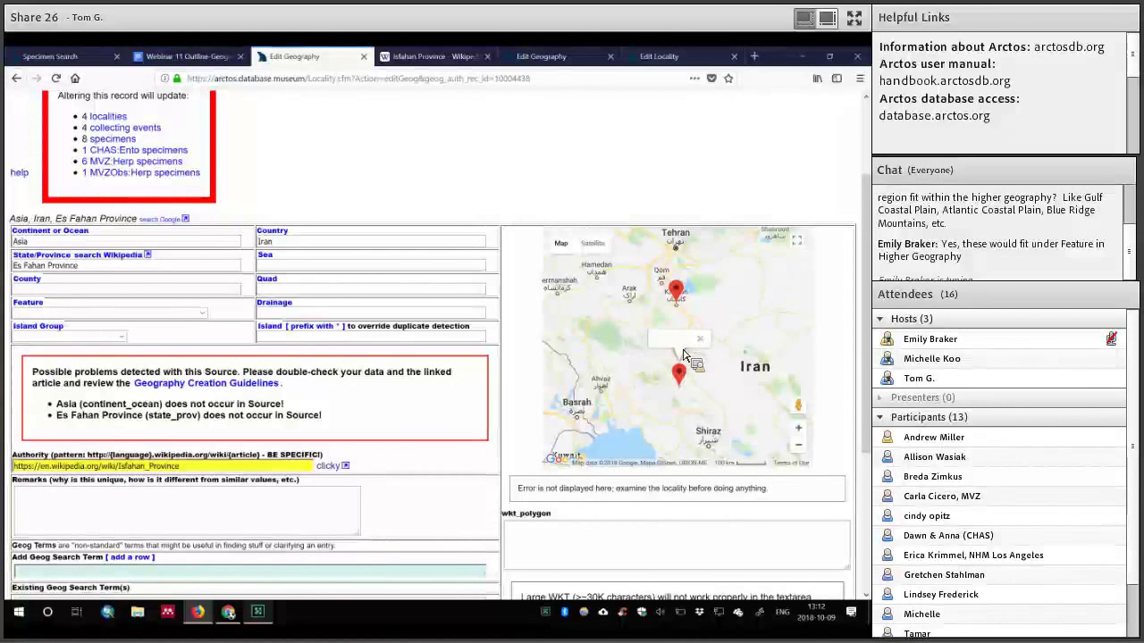
pyautogui.click(682, 348)
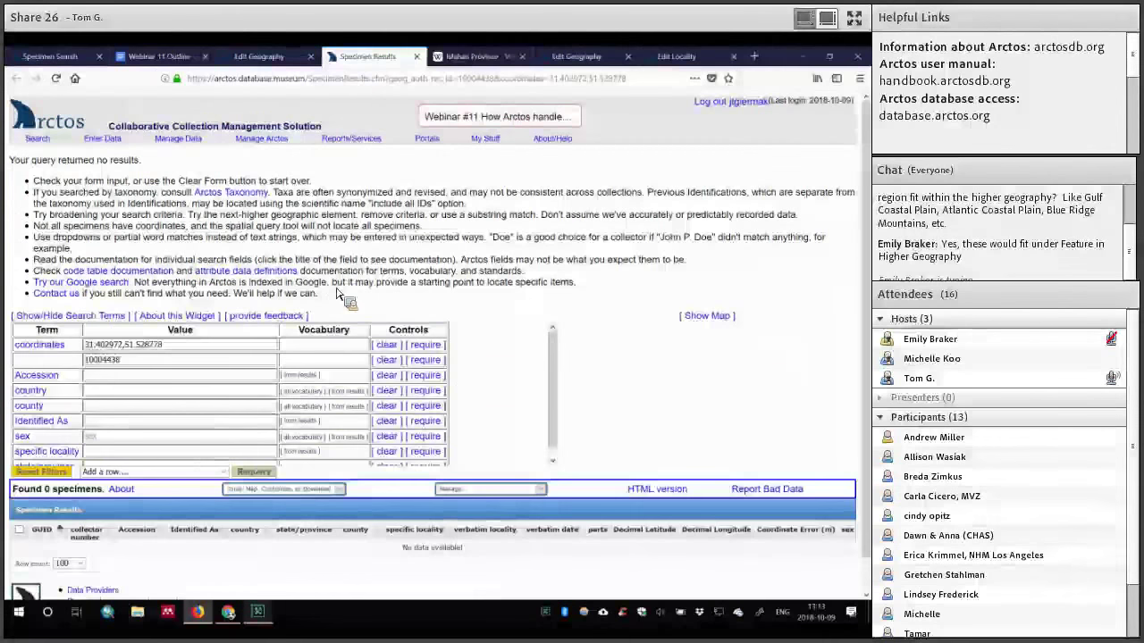
pyautogui.click(417, 57)
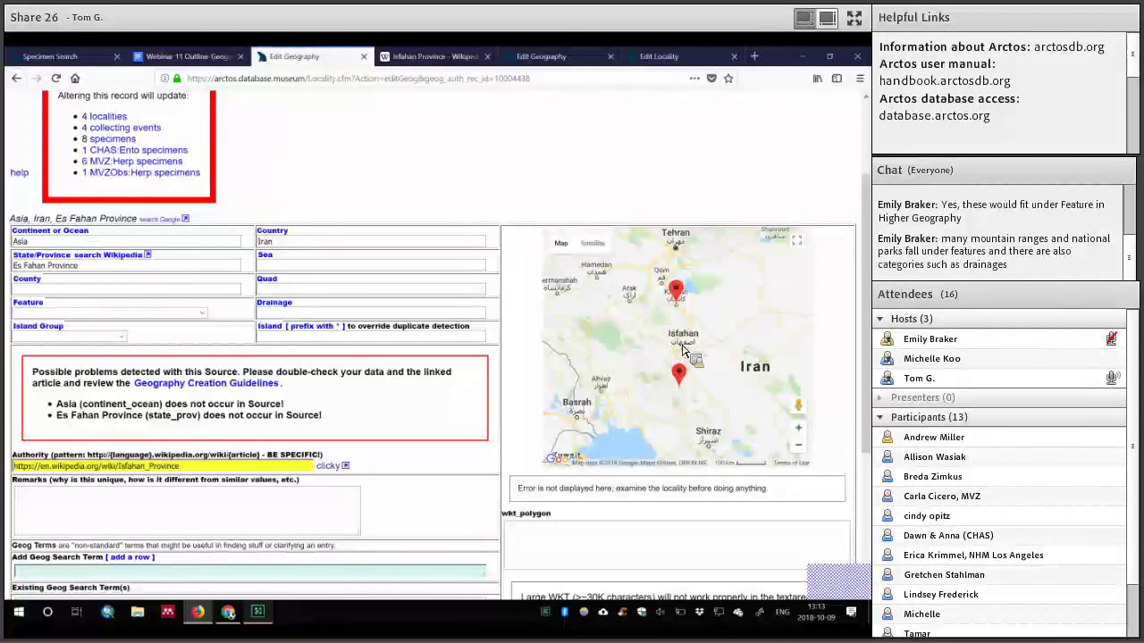
# - Examine the terrain around the marker south of Isfahan on the map, zoomed in with satellite imagery
pyautogui.click(798, 427)
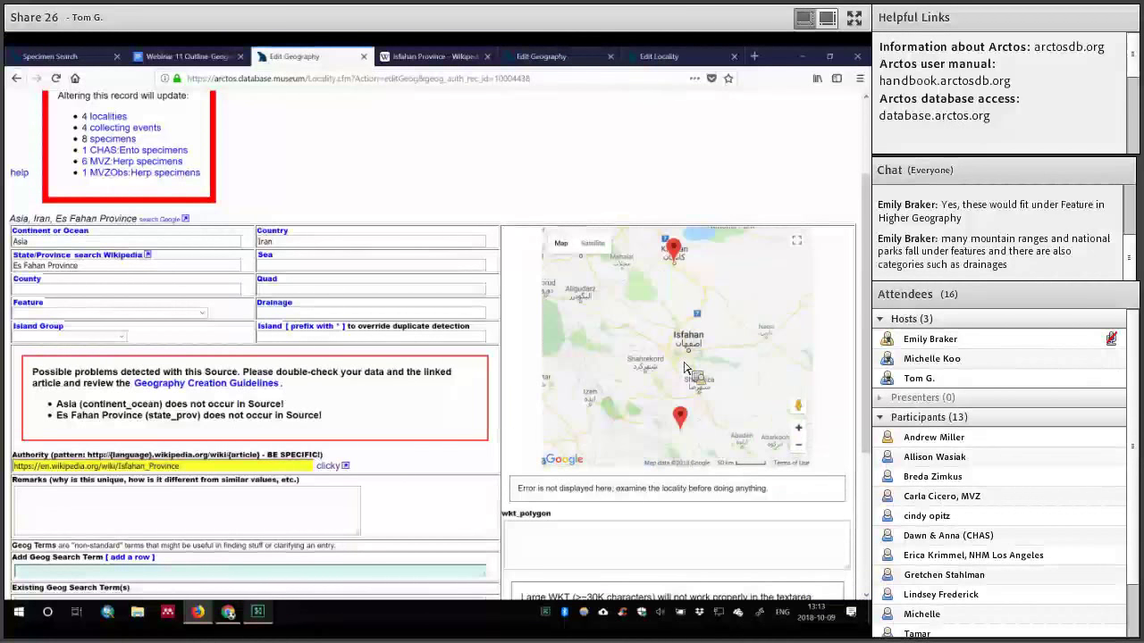
pyautogui.moveTo(702, 369); pyautogui.dragTo(641, 265)
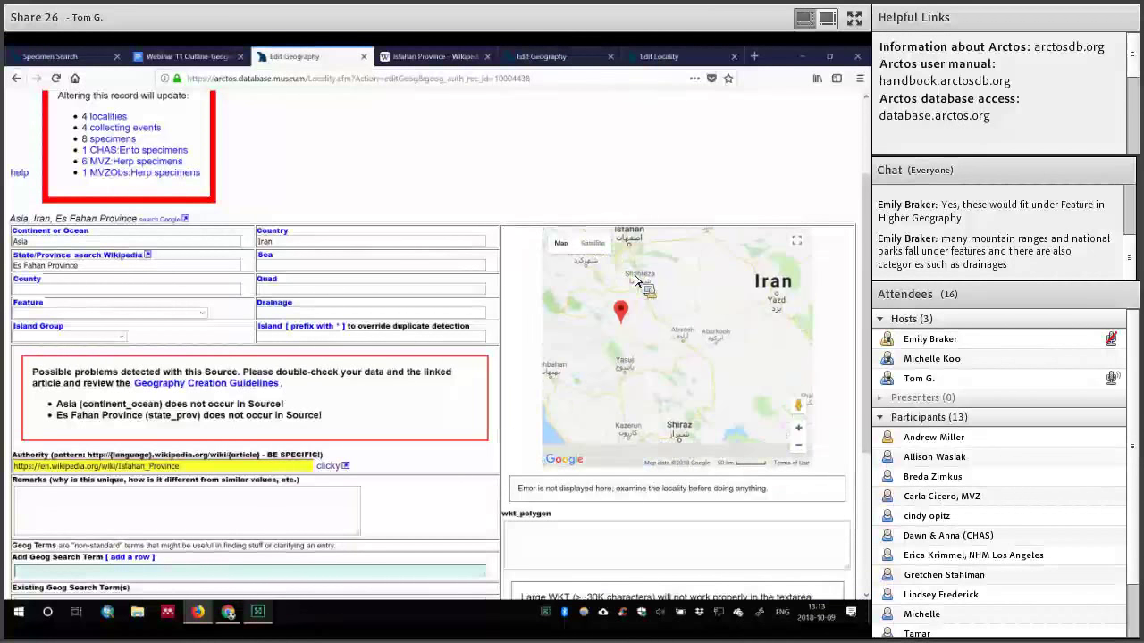
pyautogui.click(593, 243)
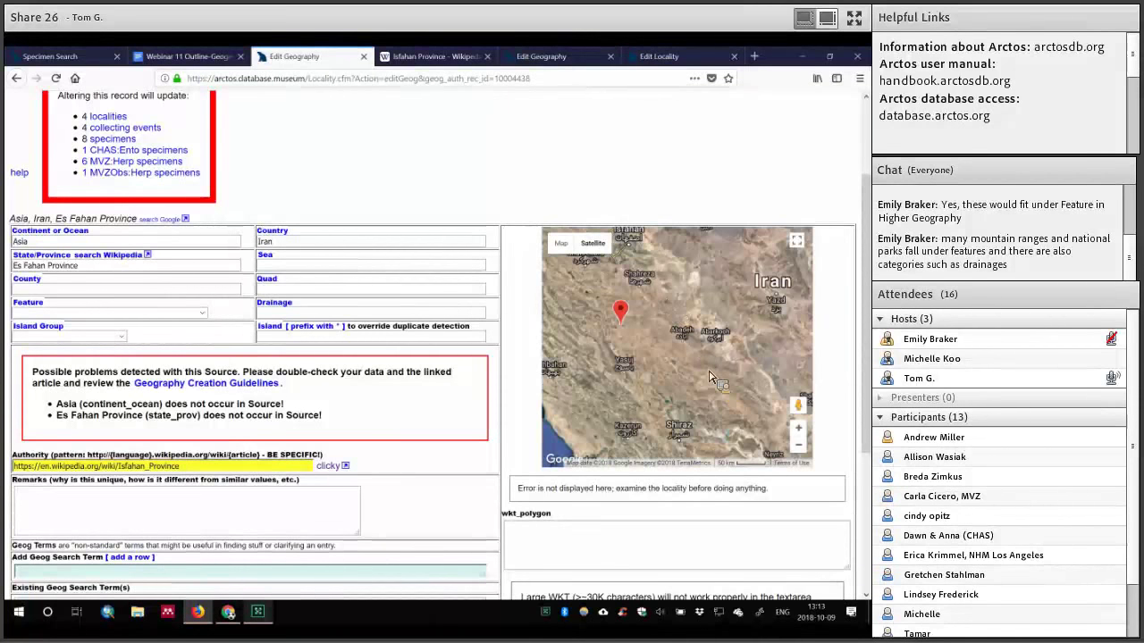
pyautogui.click(800, 428)
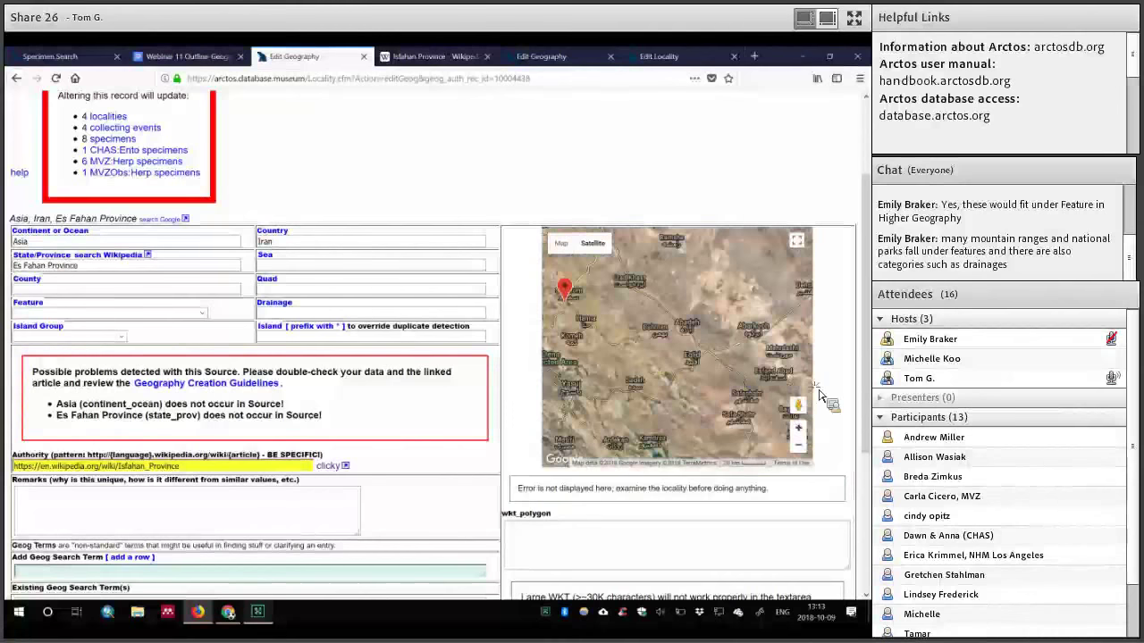
pyautogui.scroll(-1, 661, 344)
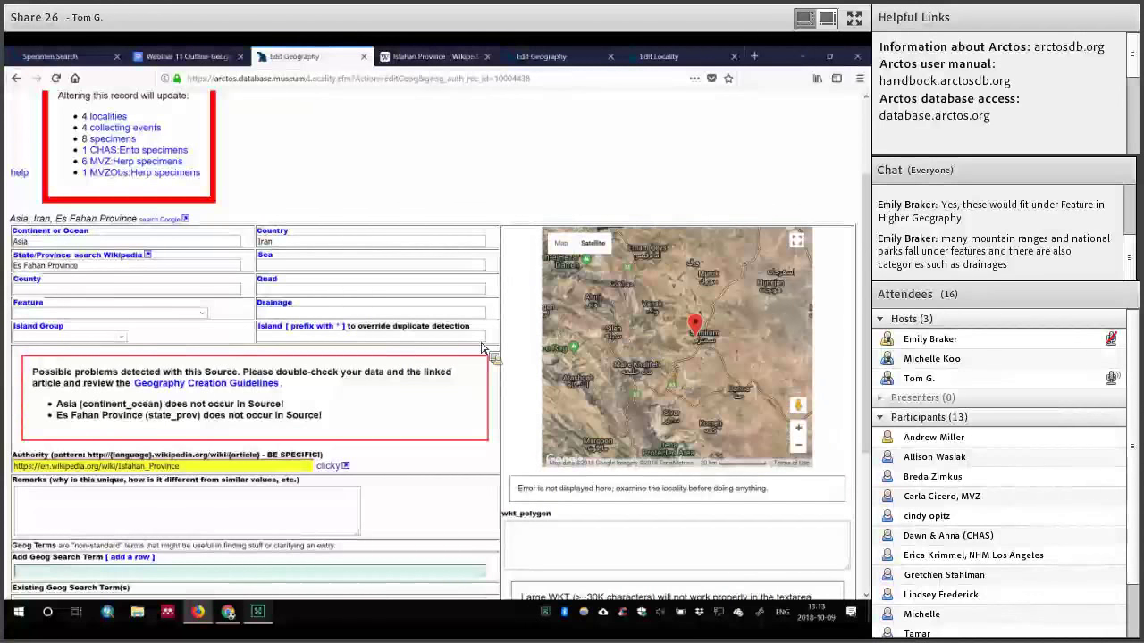
pyautogui.scroll(2, 483, 349)
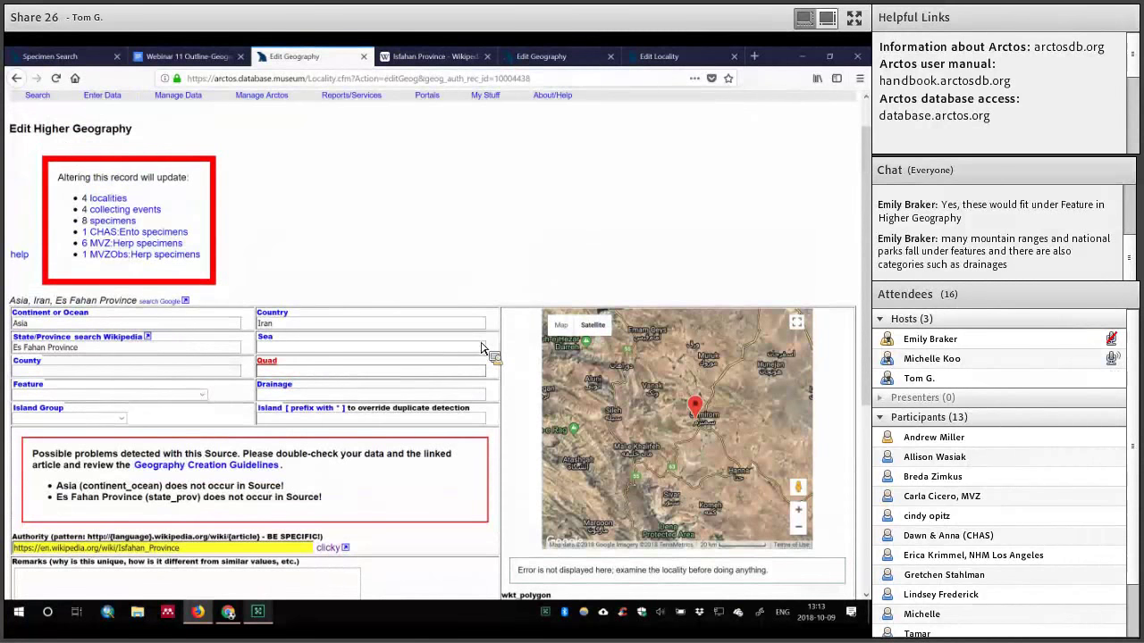
pyautogui.scroll(1, 483, 348)
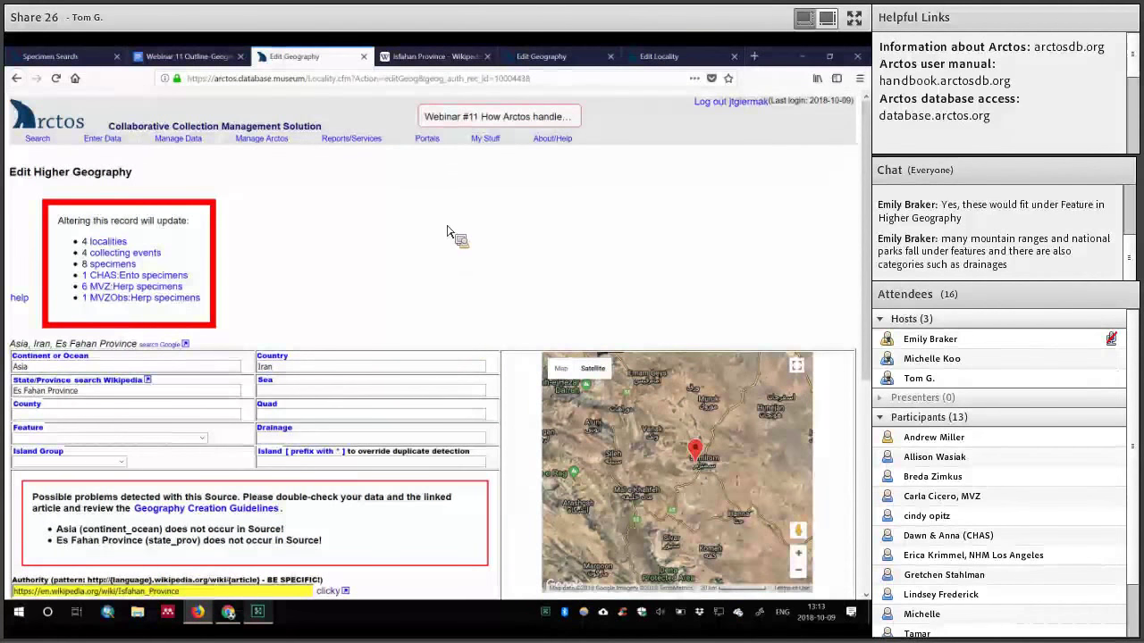
pyautogui.scroll(-1, 447, 235)
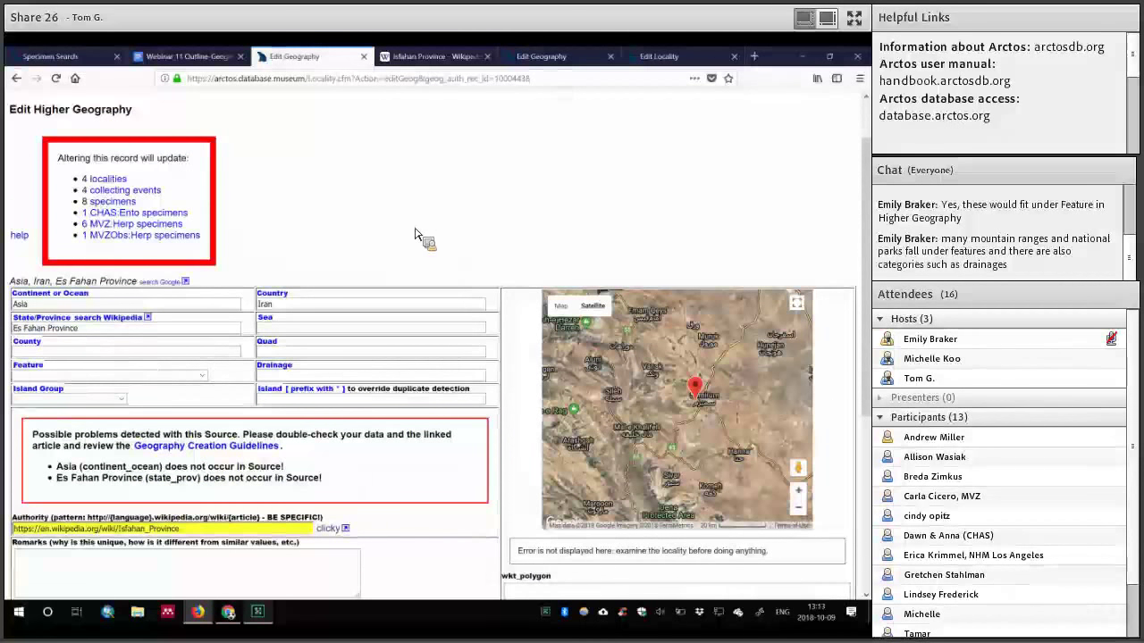
pyautogui.scroll(1, 401, 282)
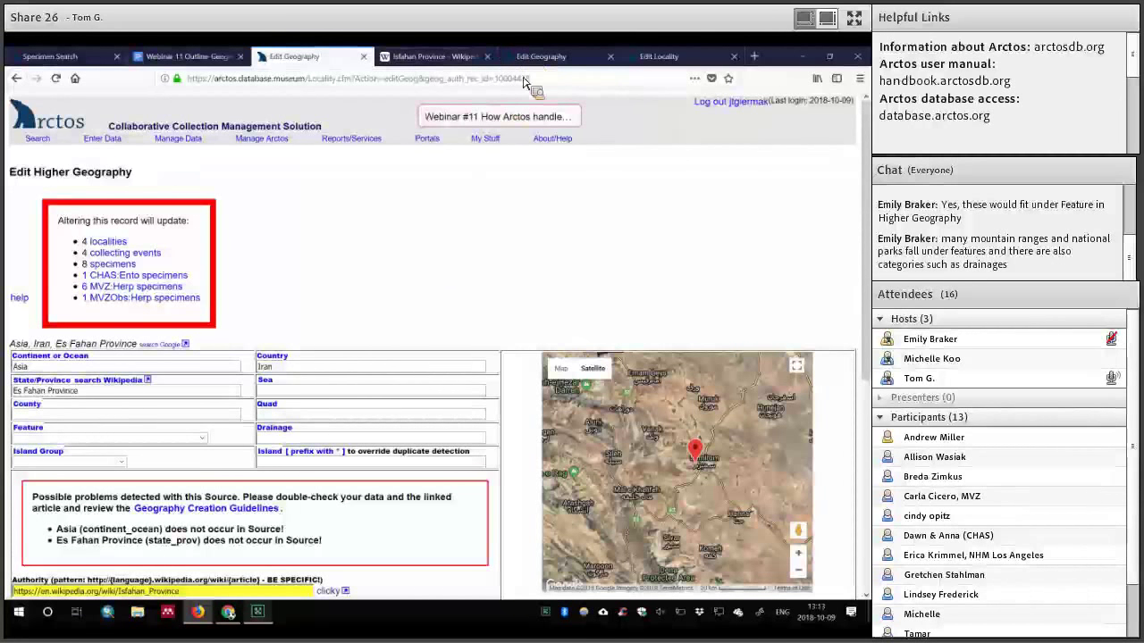
# - Open the Guadalupe County, New Mexico geography record and review its list of affected localities and specimens and its geography fields
pyautogui.click(544, 57)
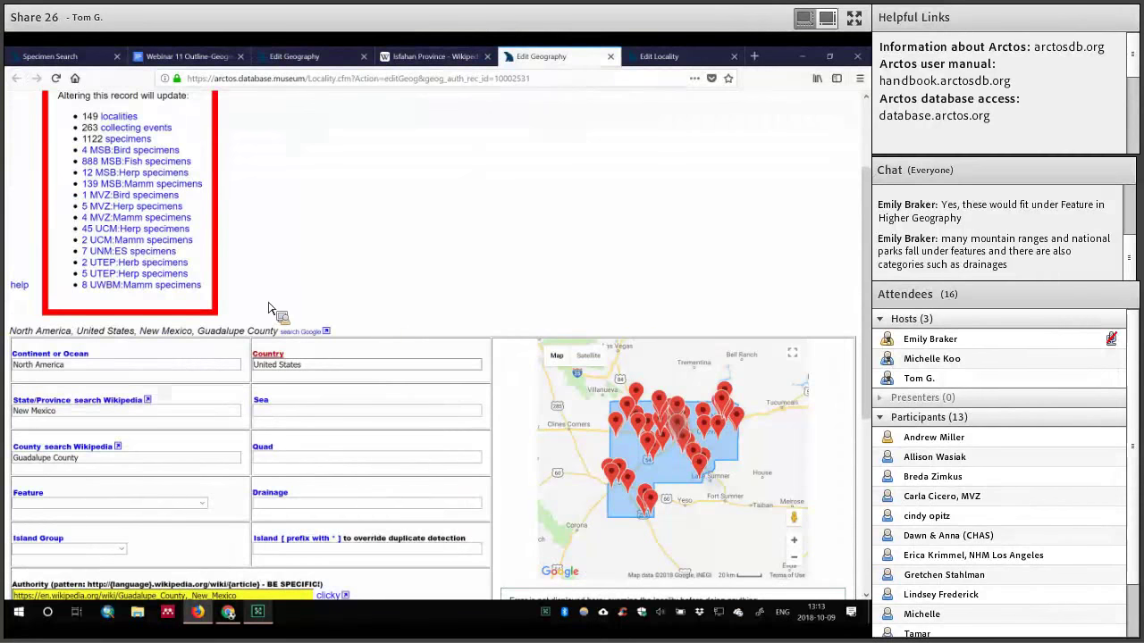
pyautogui.scroll(3, 255, 268)
pyautogui.scroll(1, 375, 295)
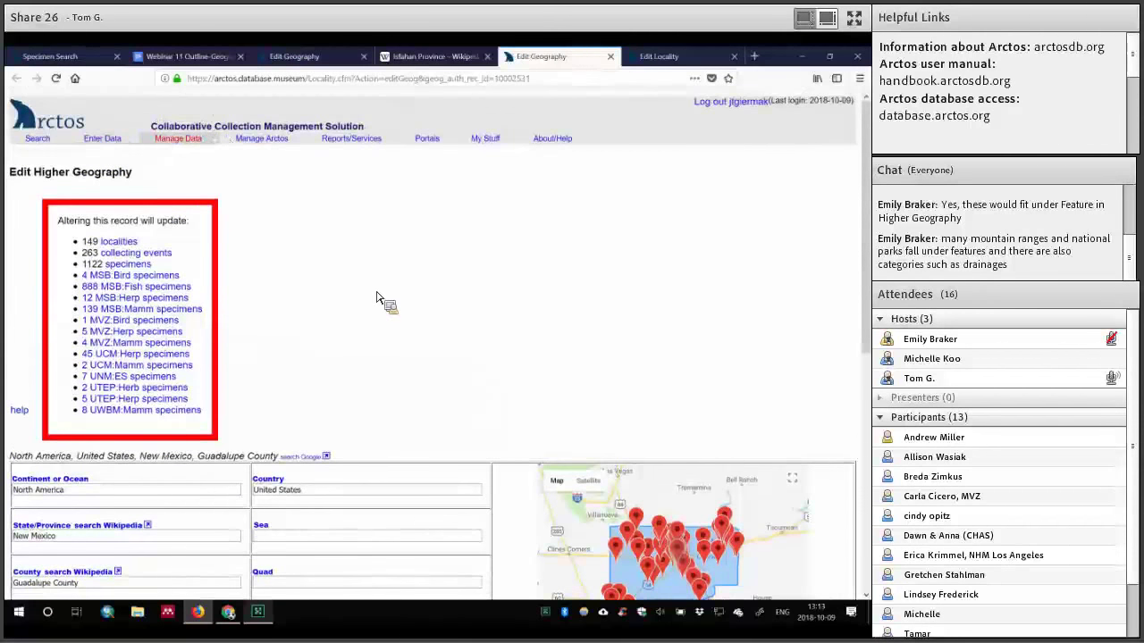
pyautogui.scroll(-3, 376, 299)
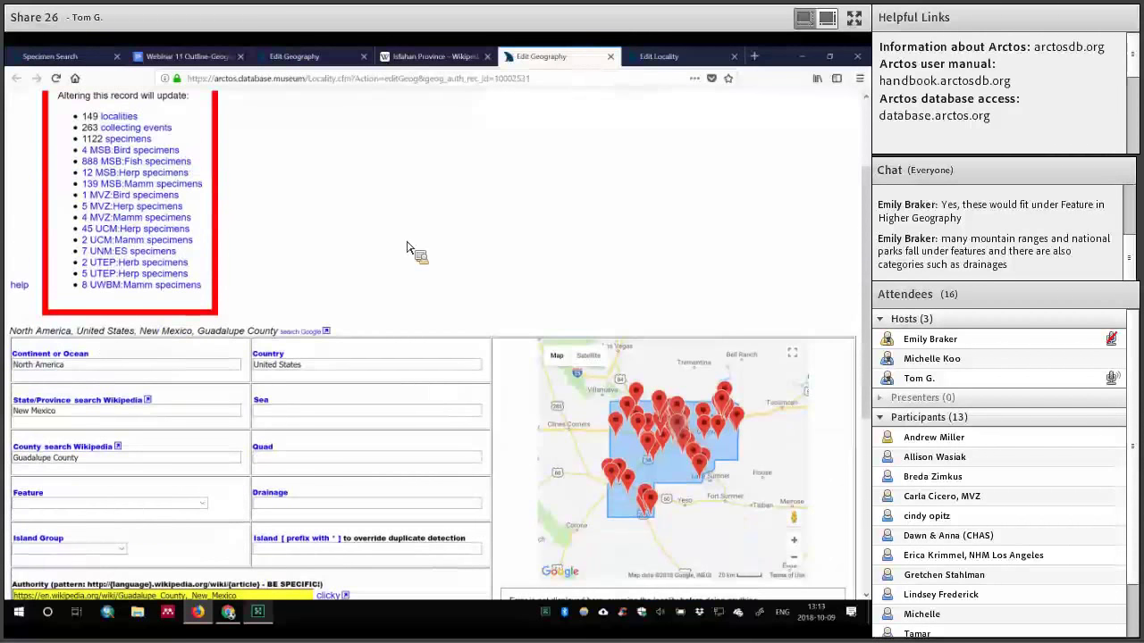
pyautogui.scroll(-2, 407, 248)
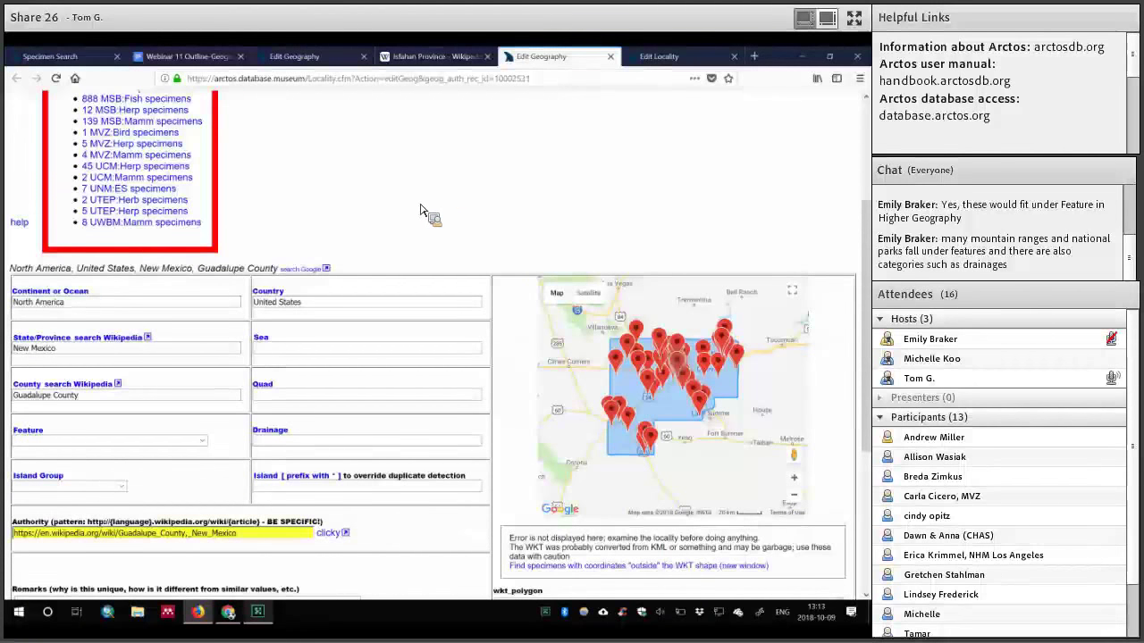
pyautogui.scroll(-2, 422, 211)
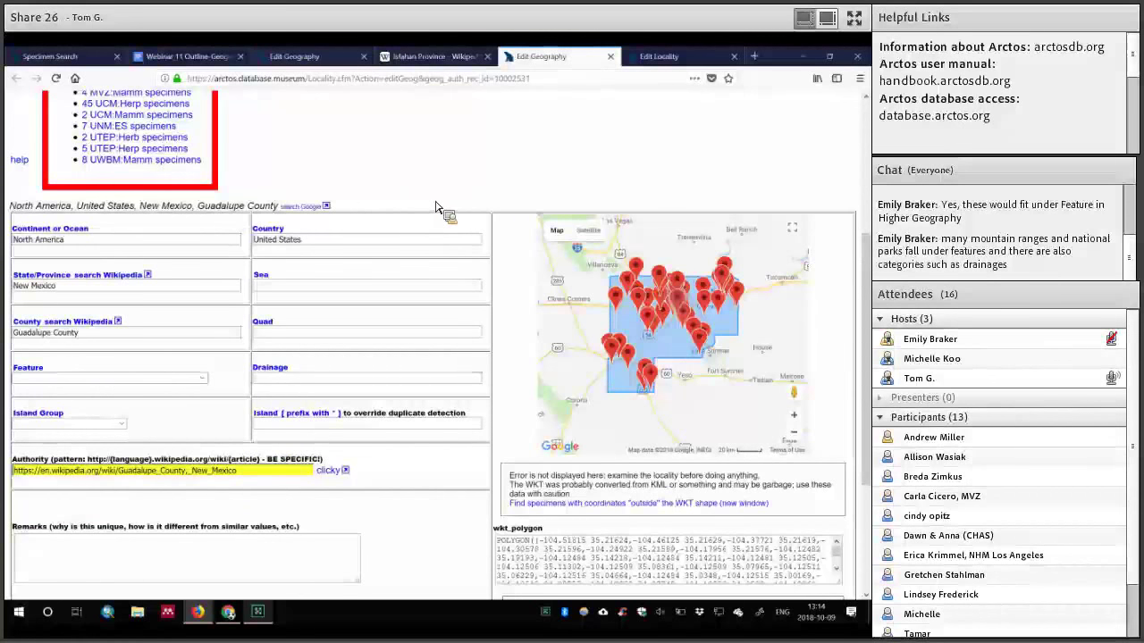
pyautogui.scroll(-2, 427, 218)
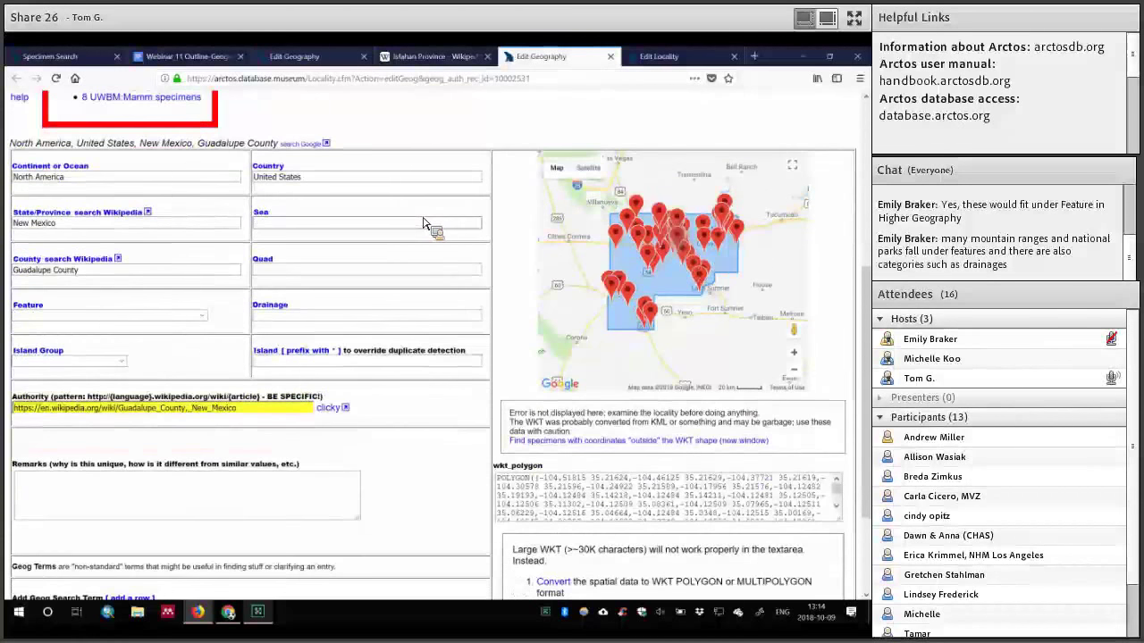
# - Examine the Guadalupe County record's Wikipedia authority link, WKT polygon and the instructions for handling large WKT data
pyautogui.scroll(6, 89, 152)
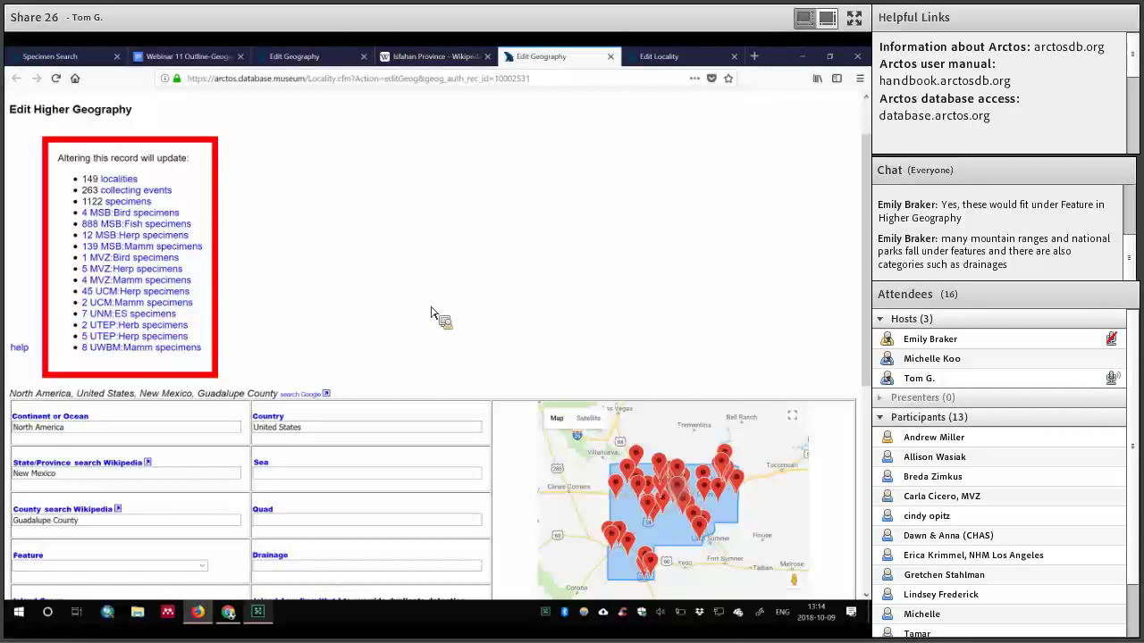
pyautogui.scroll(-1, 404, 260)
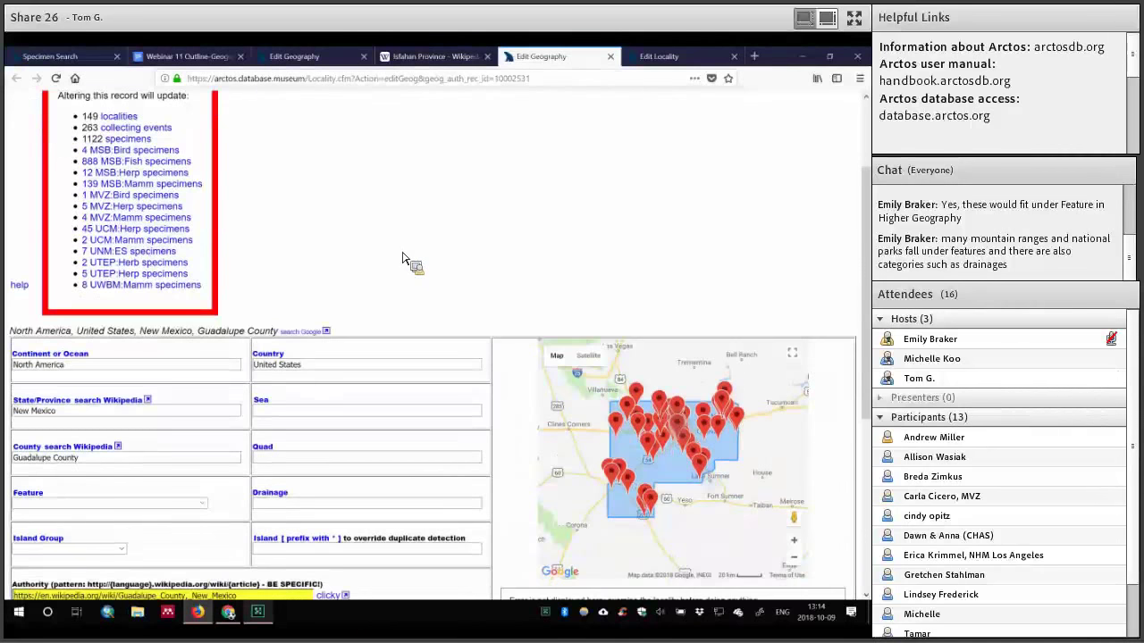
pyautogui.scroll(-2, 72, 250)
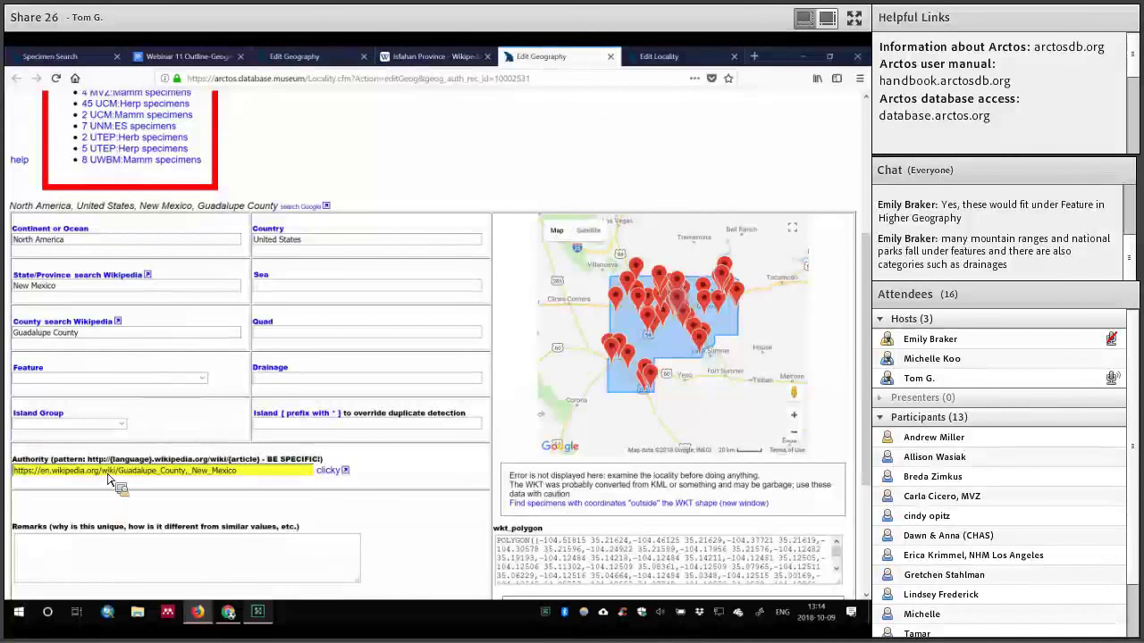
pyautogui.scroll(-3, 380, 473)
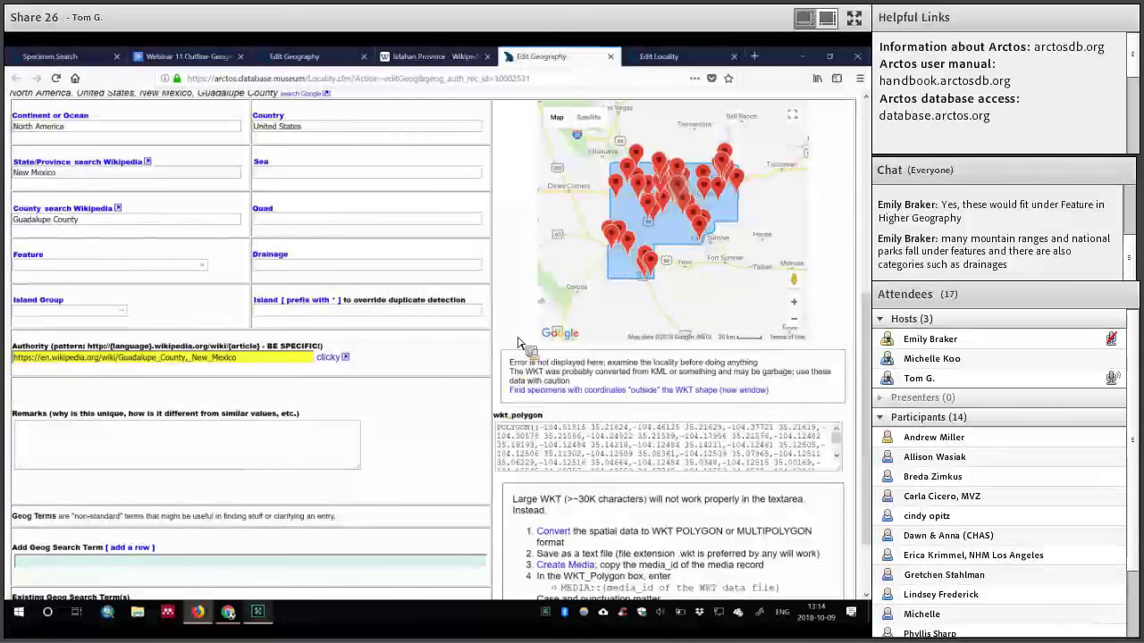
pyautogui.scroll(-2, 532, 339)
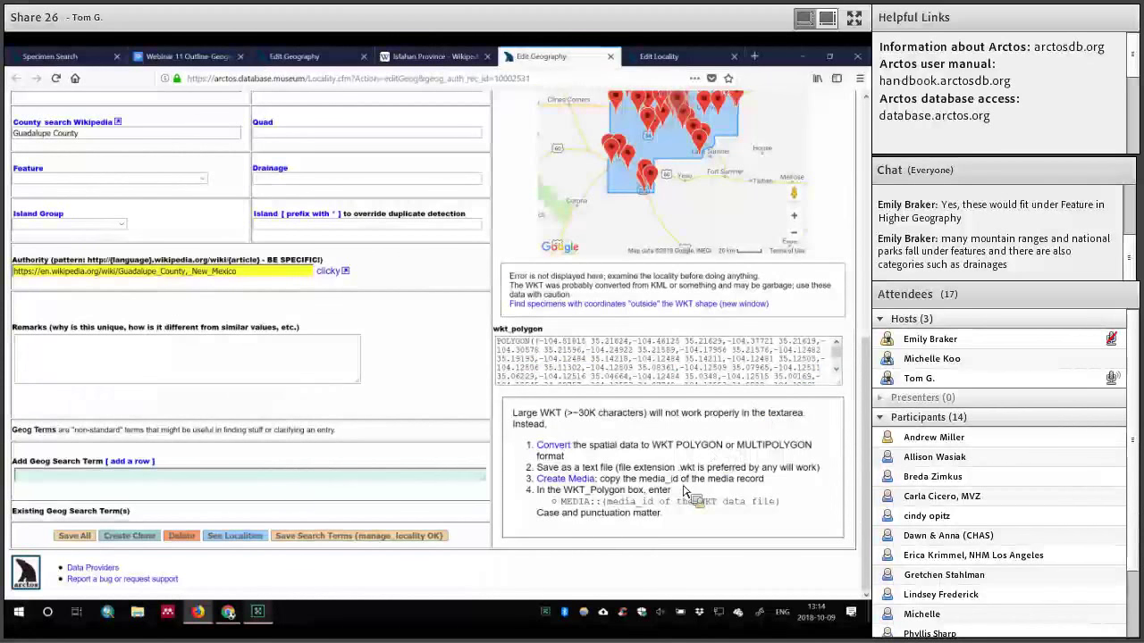
pyautogui.scroll(1, 681, 484)
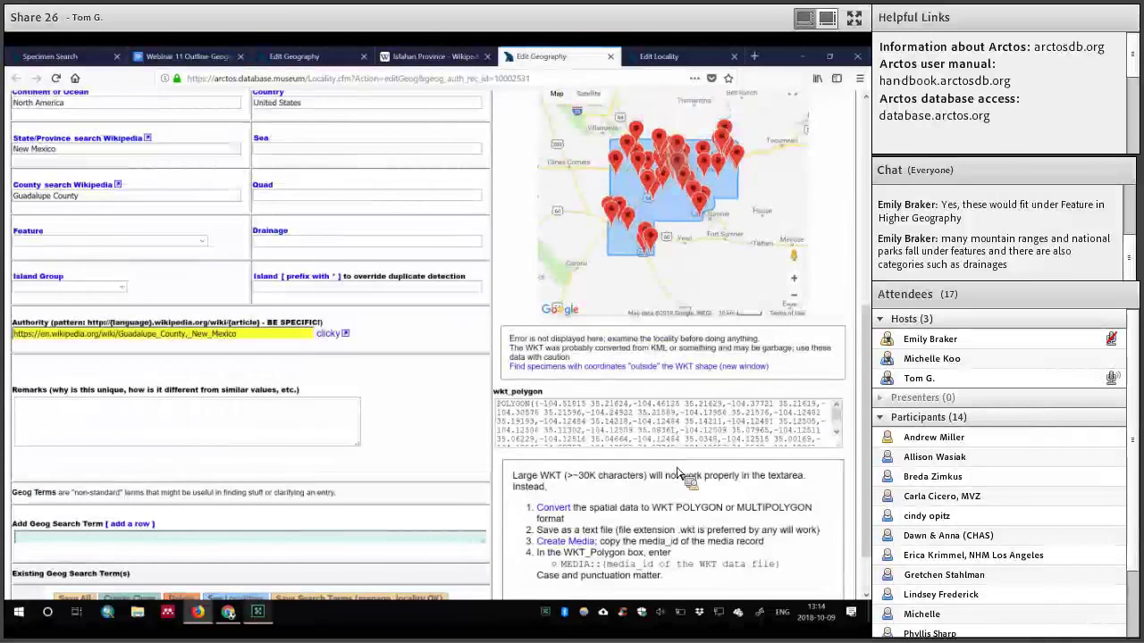
# - Zoom in on the Guadalupe County map and open the specimen results for the marker at 34.5218, -105.12595
pyautogui.scroll(1, 676, 428)
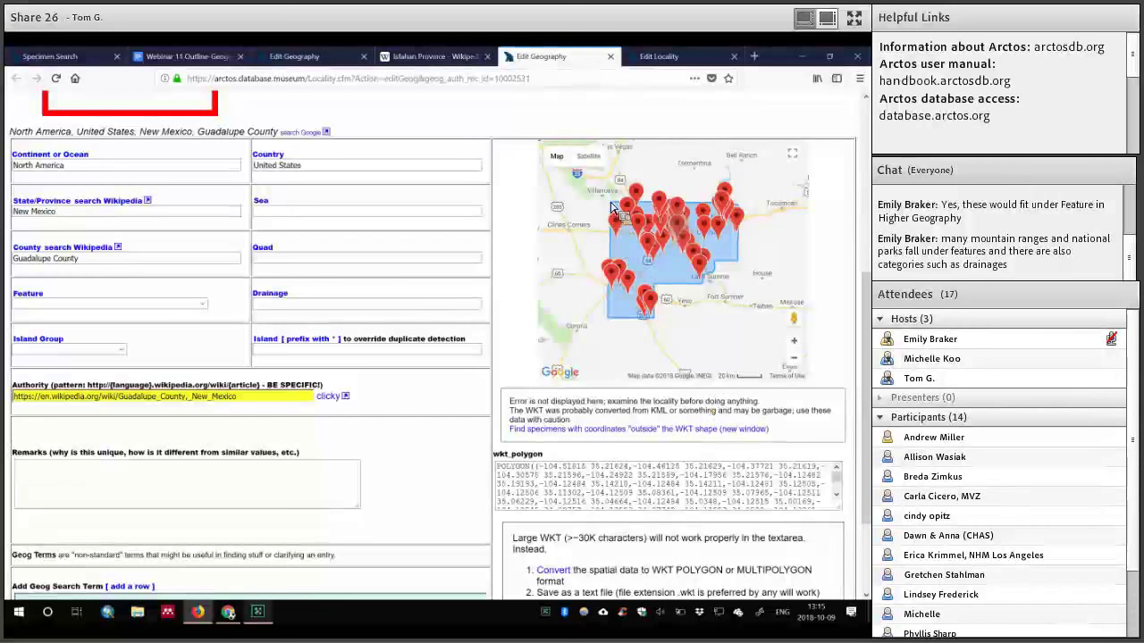
pyautogui.click(795, 343)
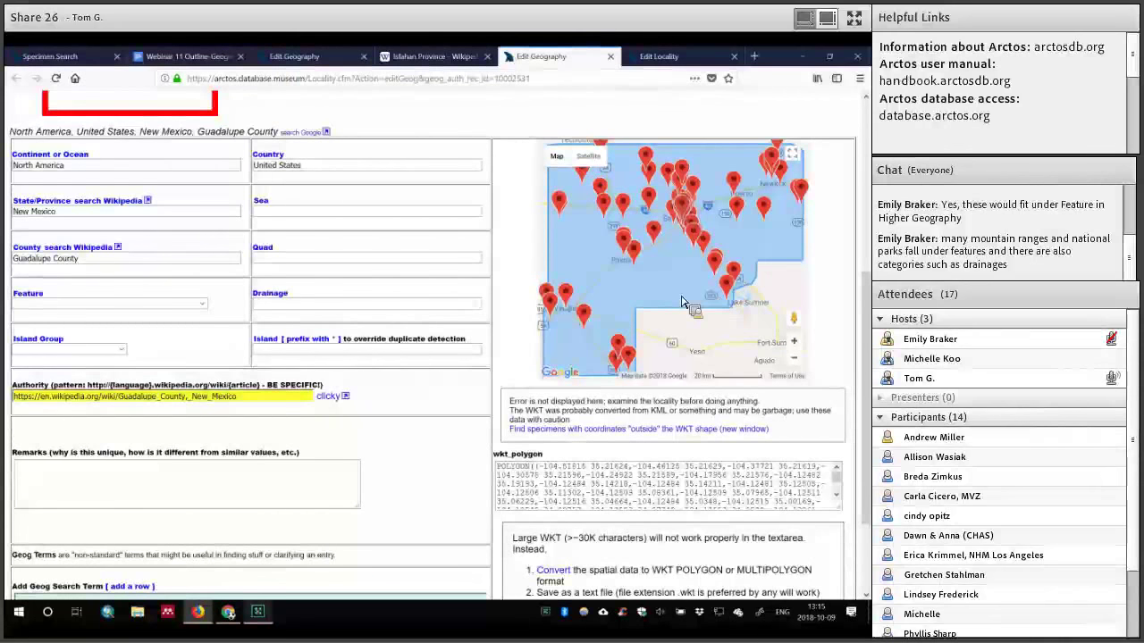
pyautogui.scroll(3, 597, 367)
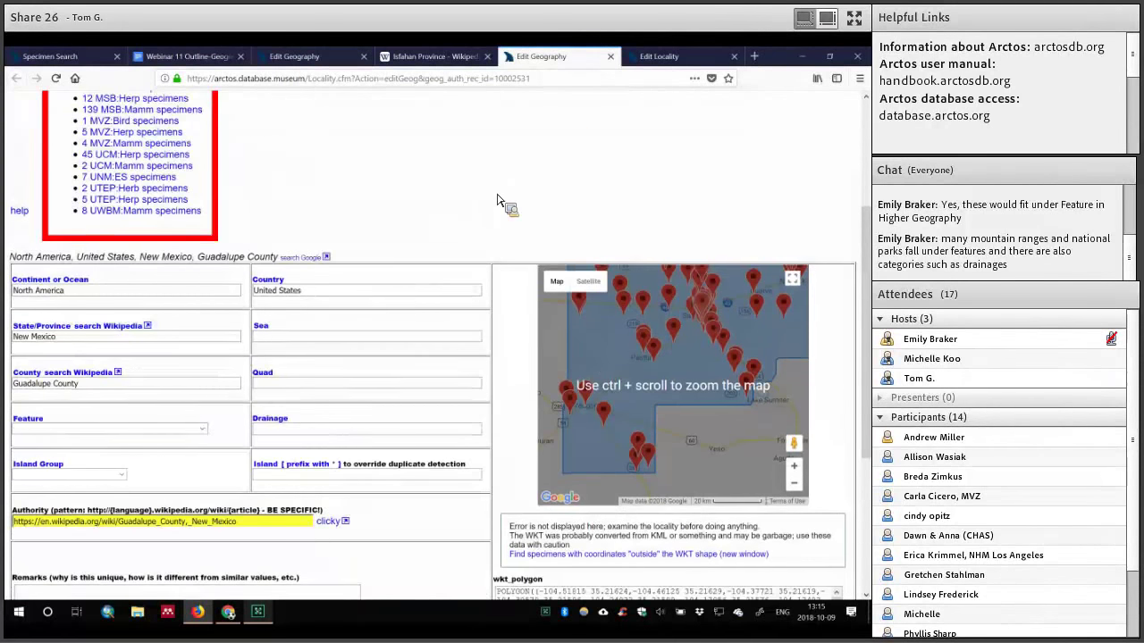
pyautogui.scroll(2, 536, 268)
pyautogui.hotkey('ctrl', 't')
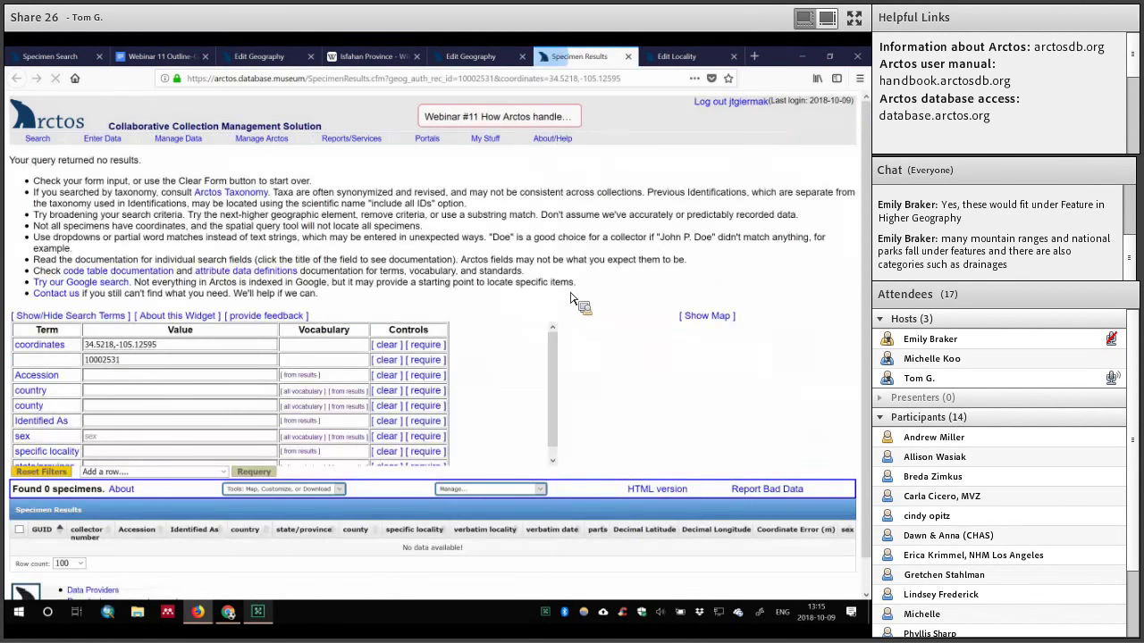
# - Check the specimen results for a second Guadalupe County map marker, at latitude 34.718006, and return to the geography record
pyautogui.click(628, 56)
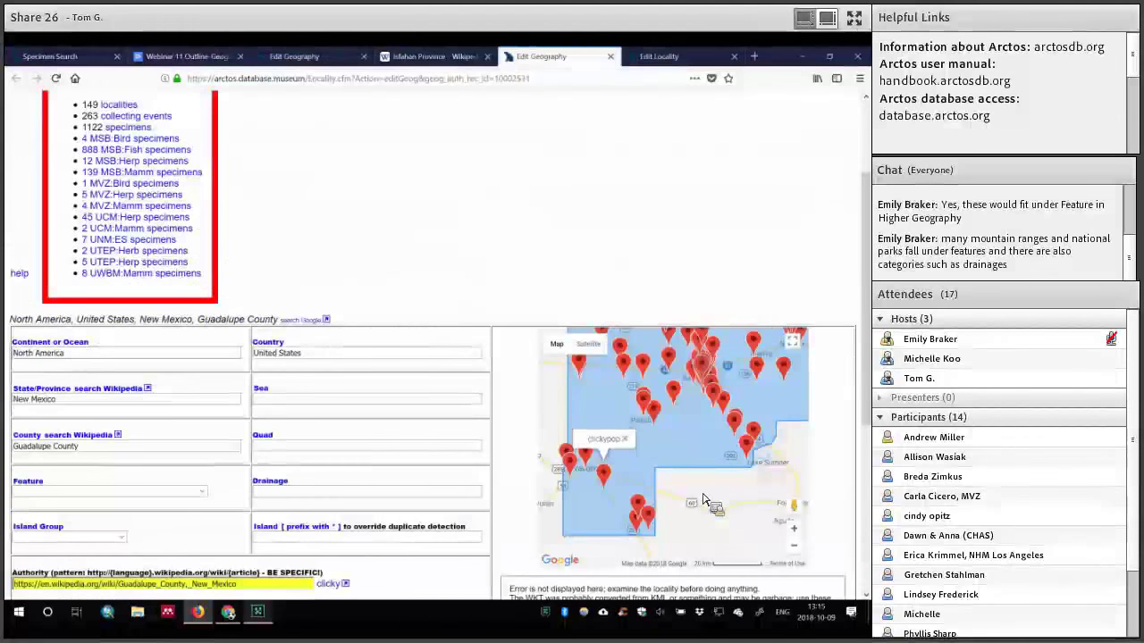
pyautogui.click(737, 421)
pyautogui.click(741, 393)
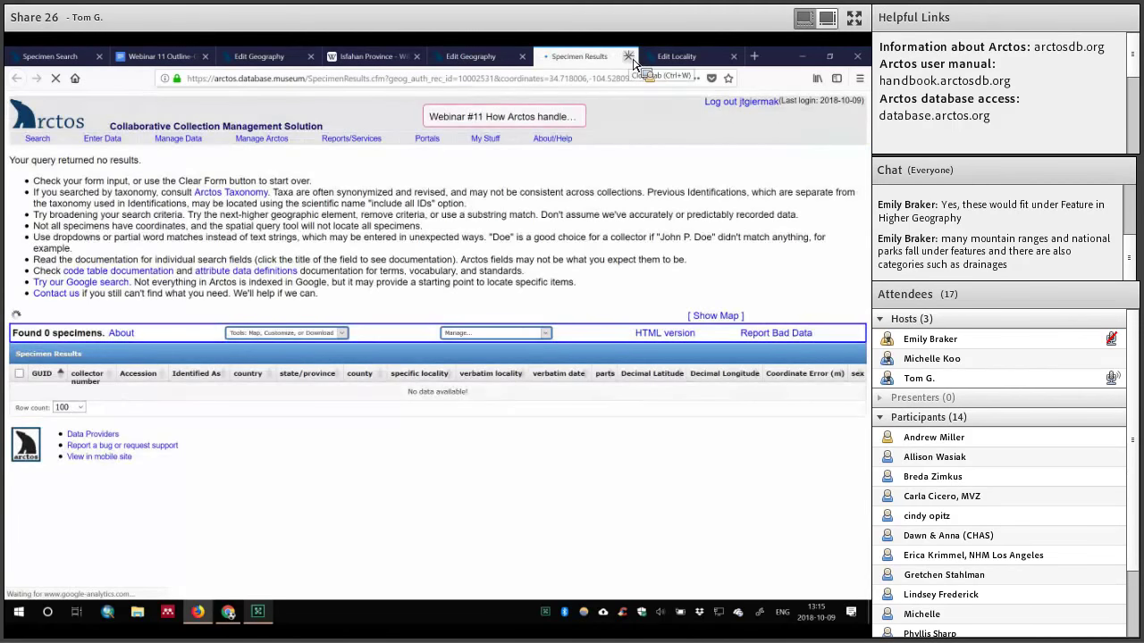
pyautogui.click(628, 56)
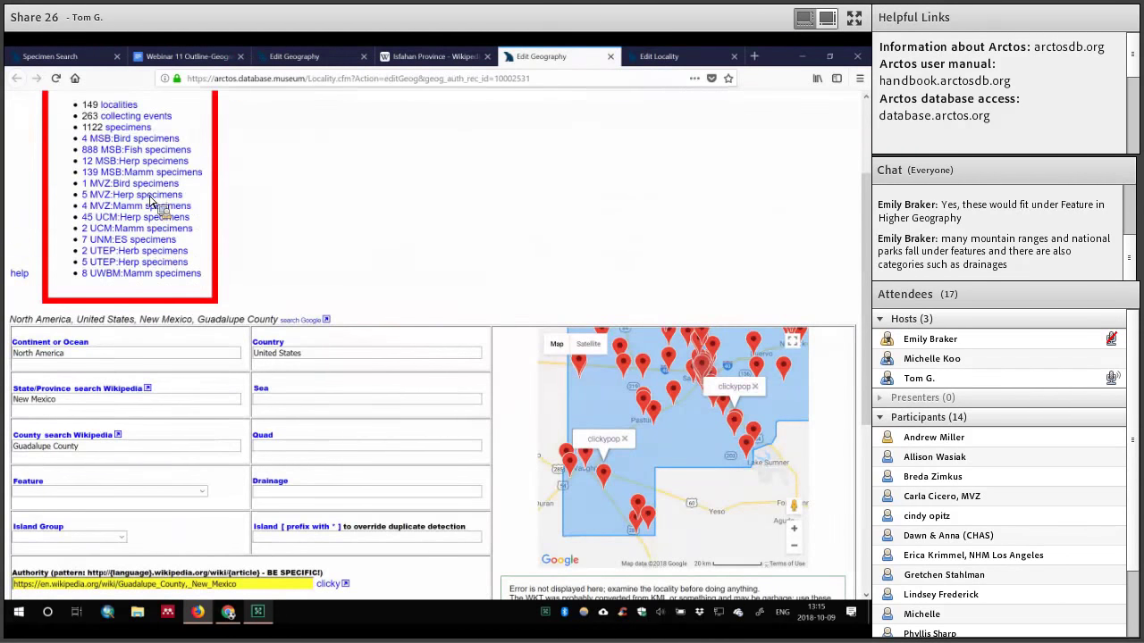
# - Open the MSB:Herp specimens linked to the Guadalupe County record and review the complete results list with localities and coordinates
pyautogui.click(154, 161)
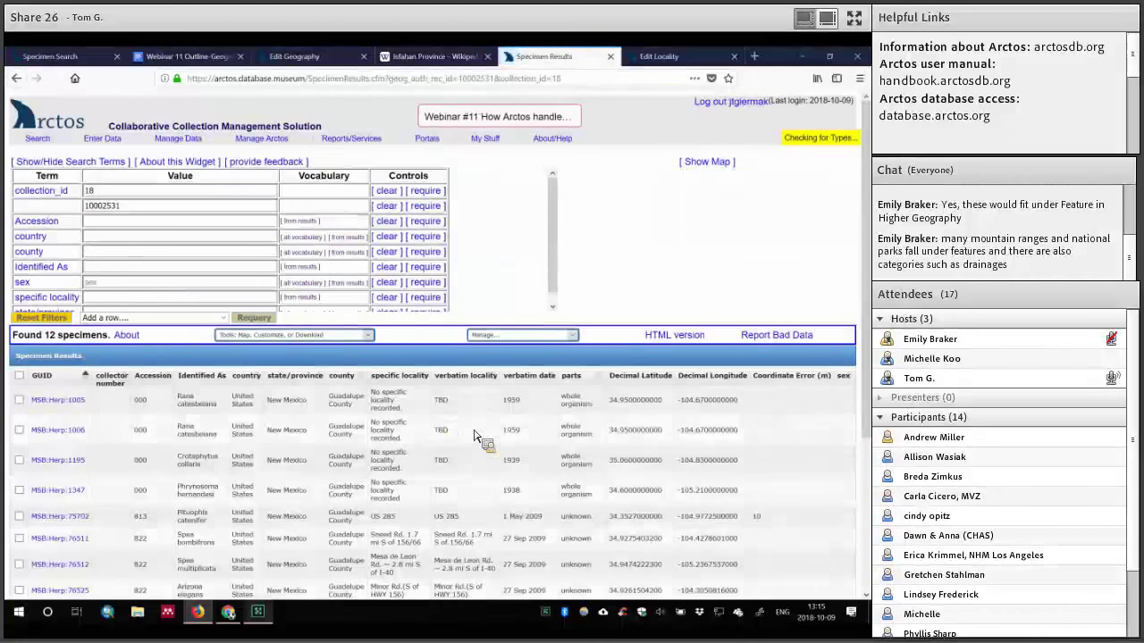
pyautogui.scroll(-3, 424, 400)
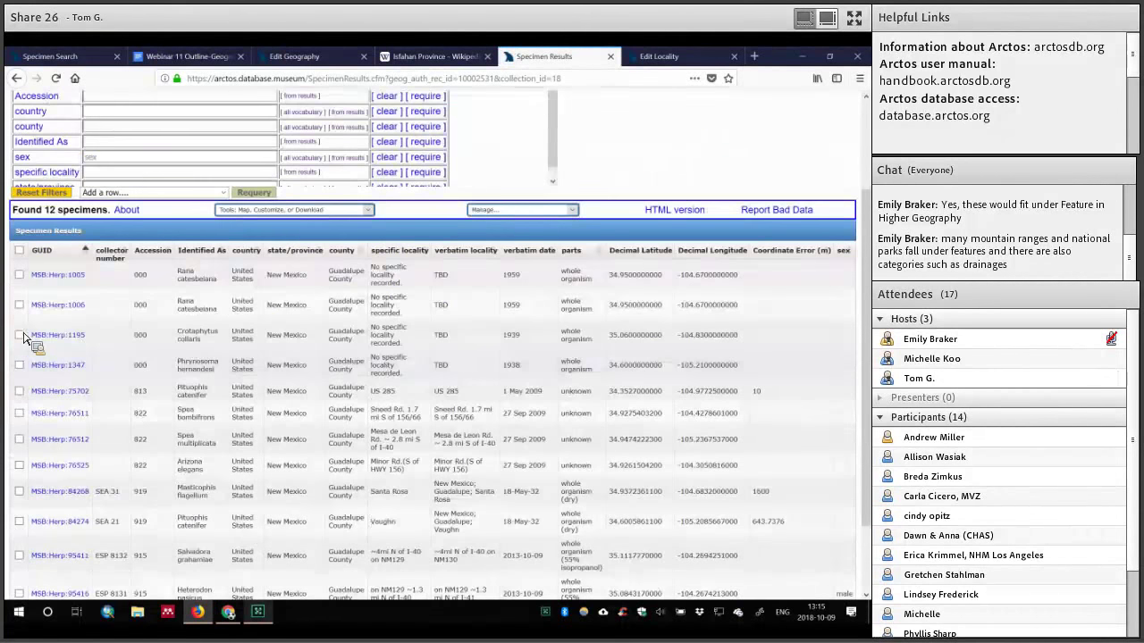
pyautogui.scroll(-2, 77, 379)
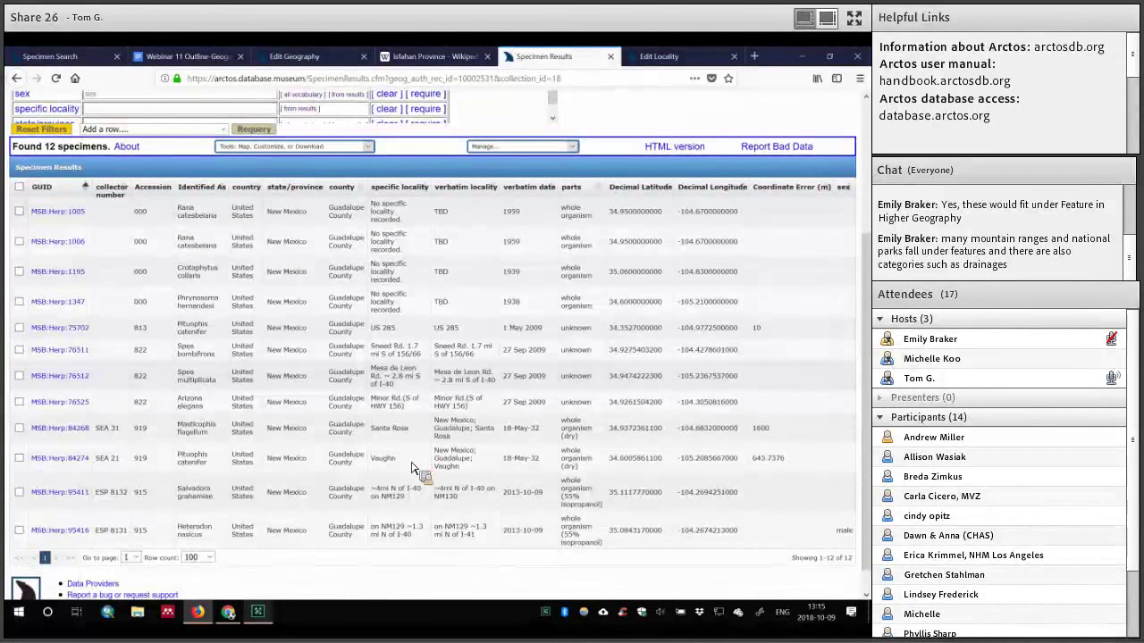
pyautogui.scroll(-1, 233, 487)
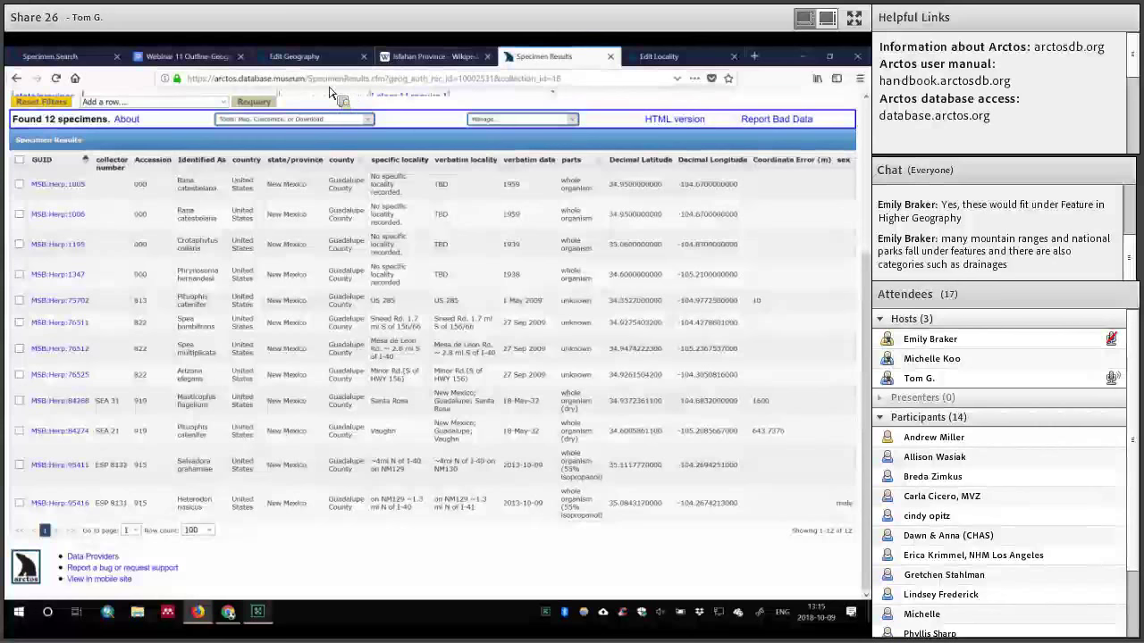
# - Return to the Guadalupe County geography record and zoom its map out to show the whole county polygon
pyautogui.click(340, 56)
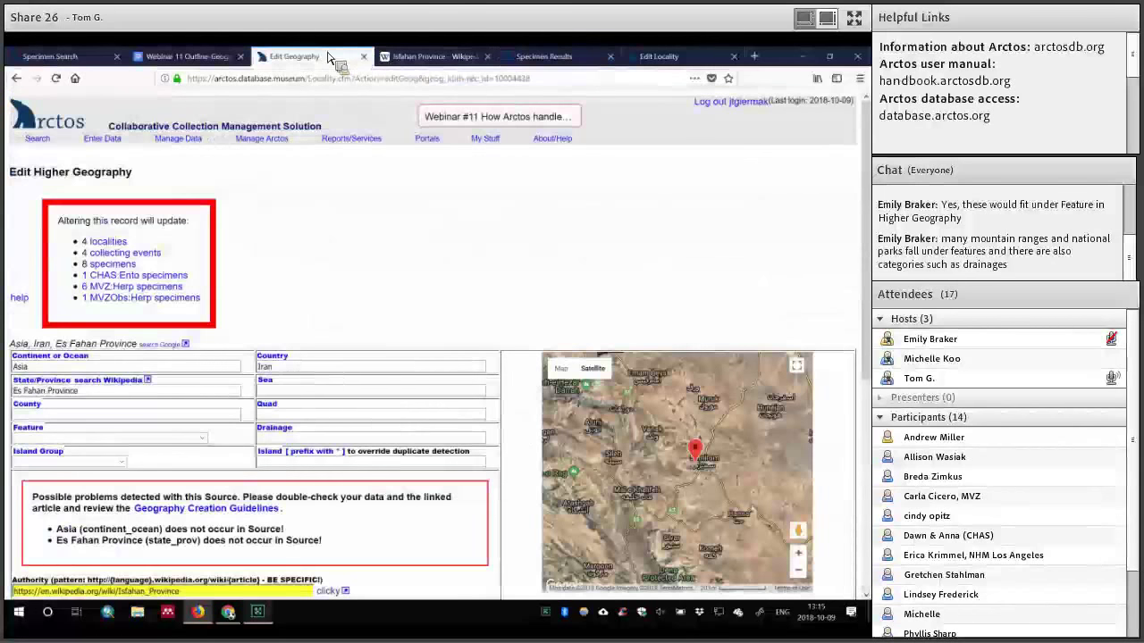
pyautogui.click(548, 58)
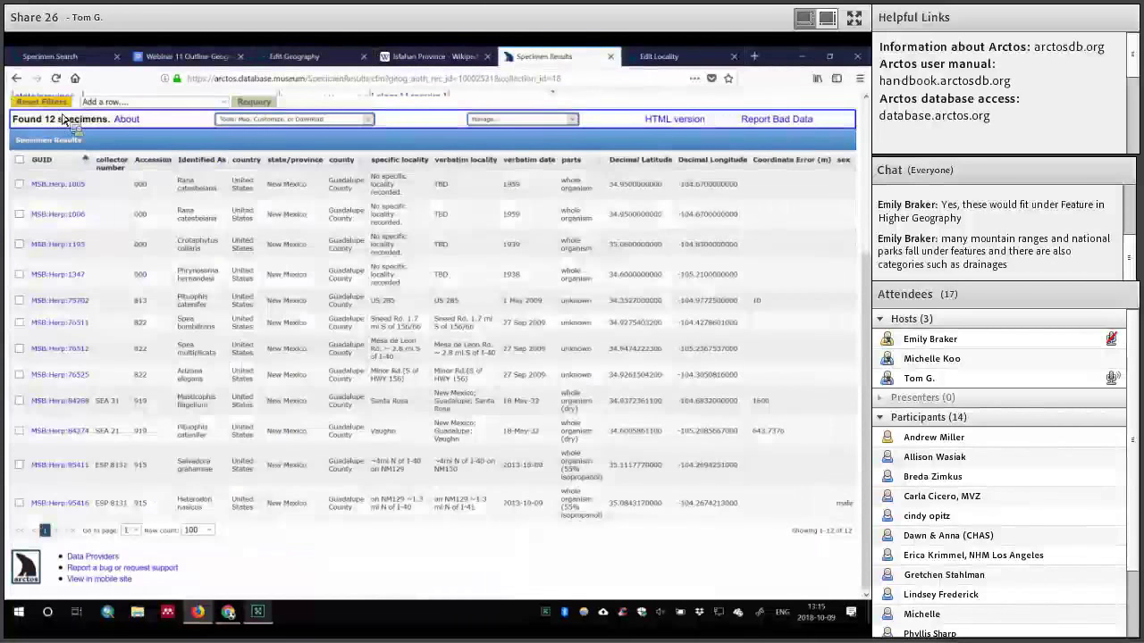
pyautogui.click(18, 79)
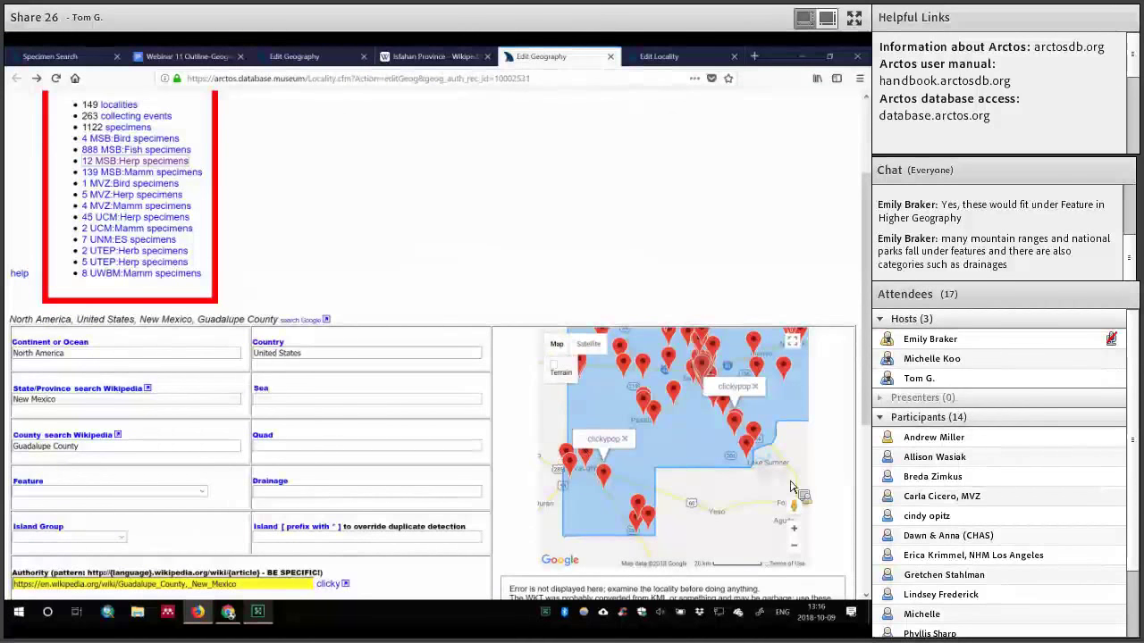
pyautogui.scroll(2, 818, 483)
pyautogui.scroll(-3, 804, 492)
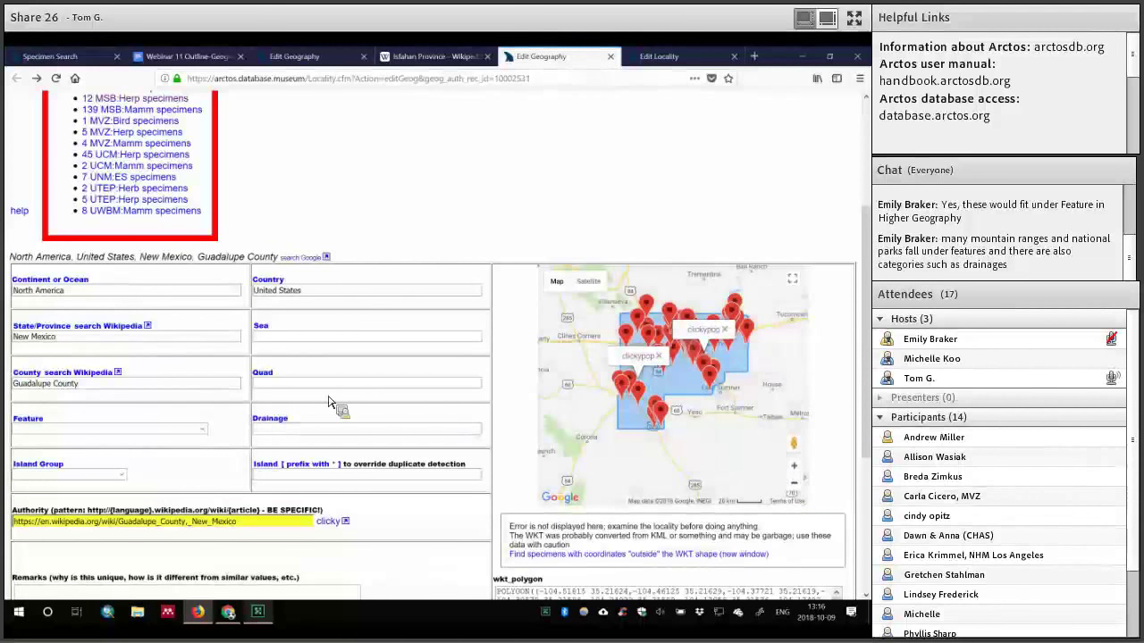
# - Switch to the Arctos Geography presentation in Google Slides and advance to the Locality Table slide
pyautogui.hotkey('alt', 'Tab')
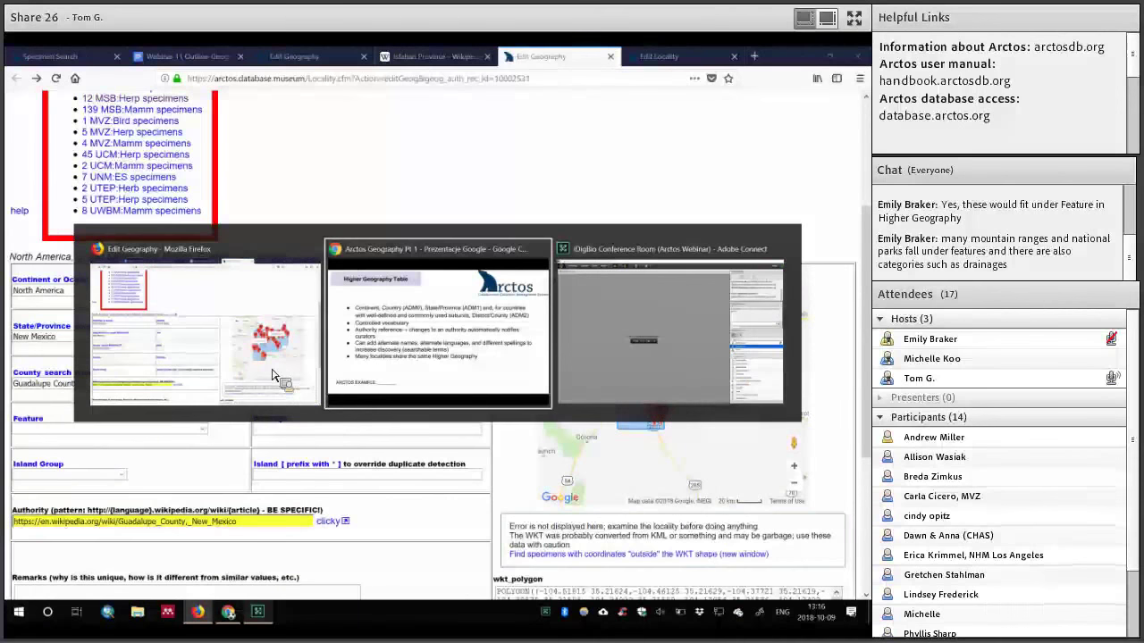
pyautogui.press('Right')
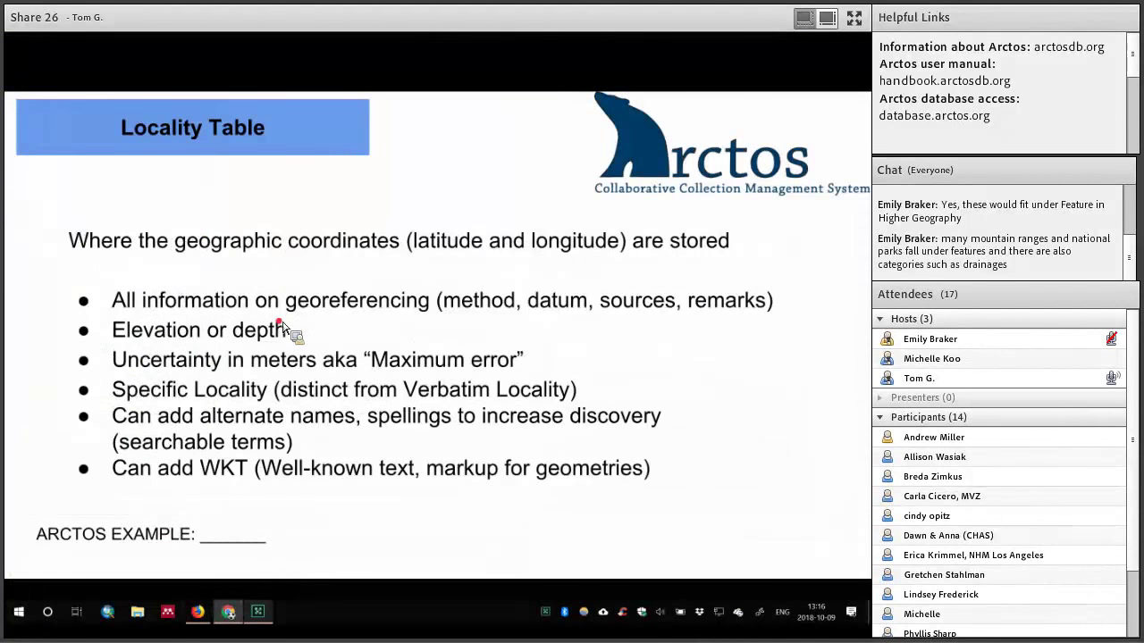